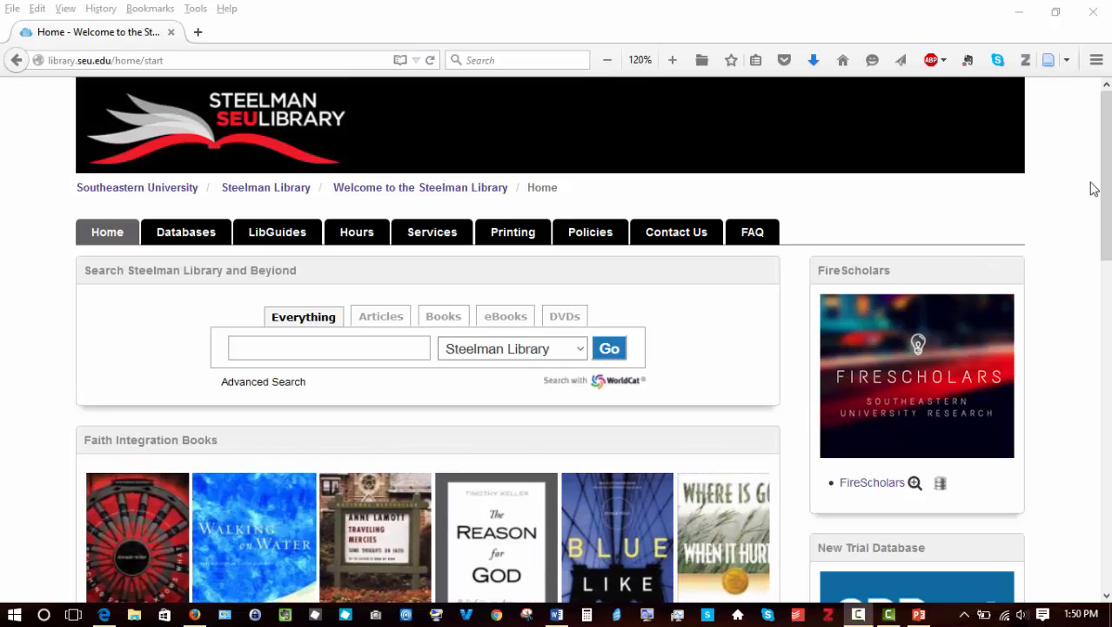
Step: Scroll down the library homepage and open the Citation Styles resource page
scroll(1104, 192, down, 2)
scroll(1104, 192, down, 10)
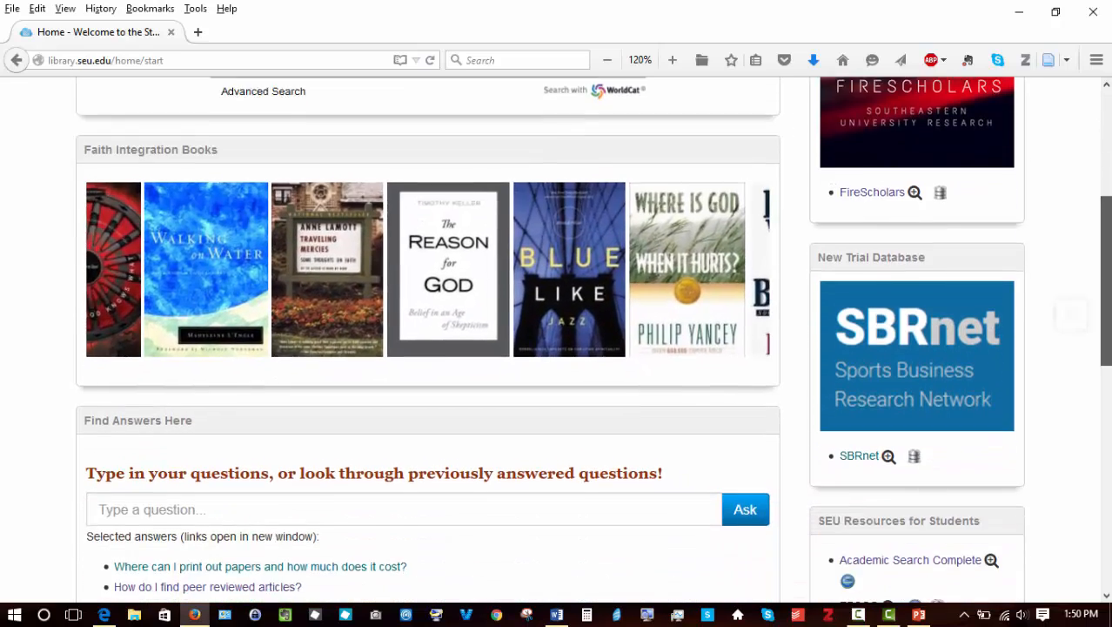
scroll(1098, 568, down, 6)
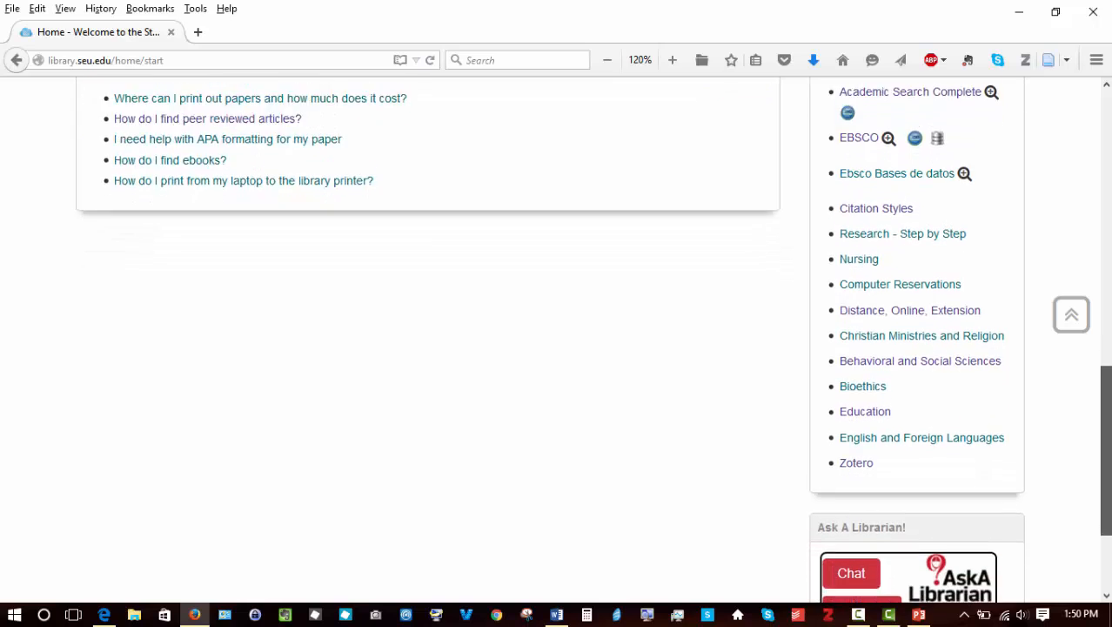
scroll(1105, 505, up, 3)
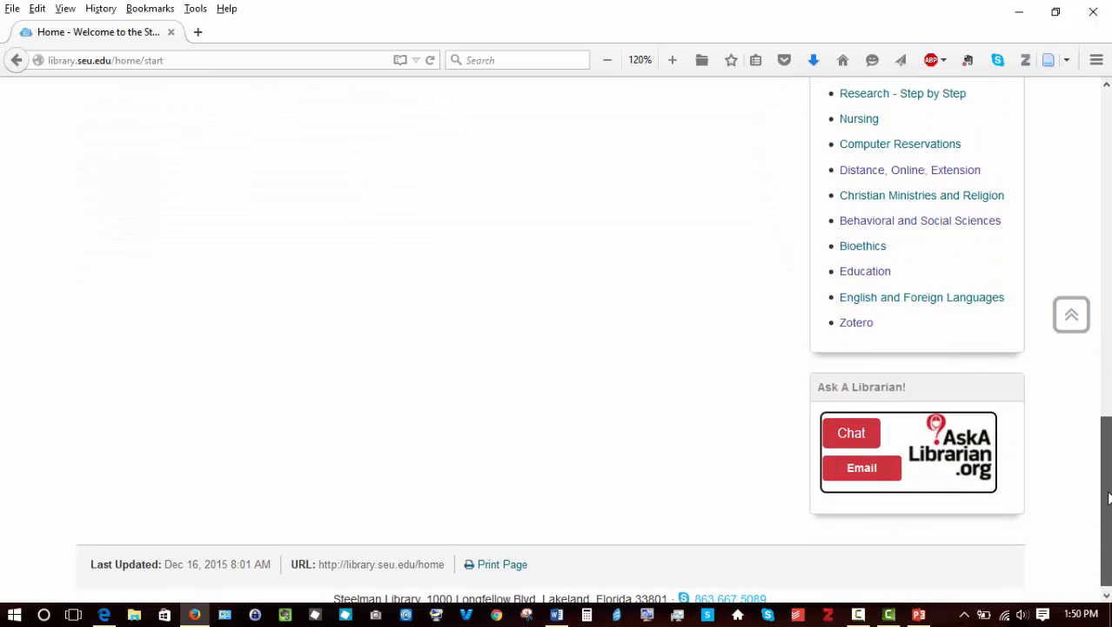
drag(1108, 456, 1108, 393)
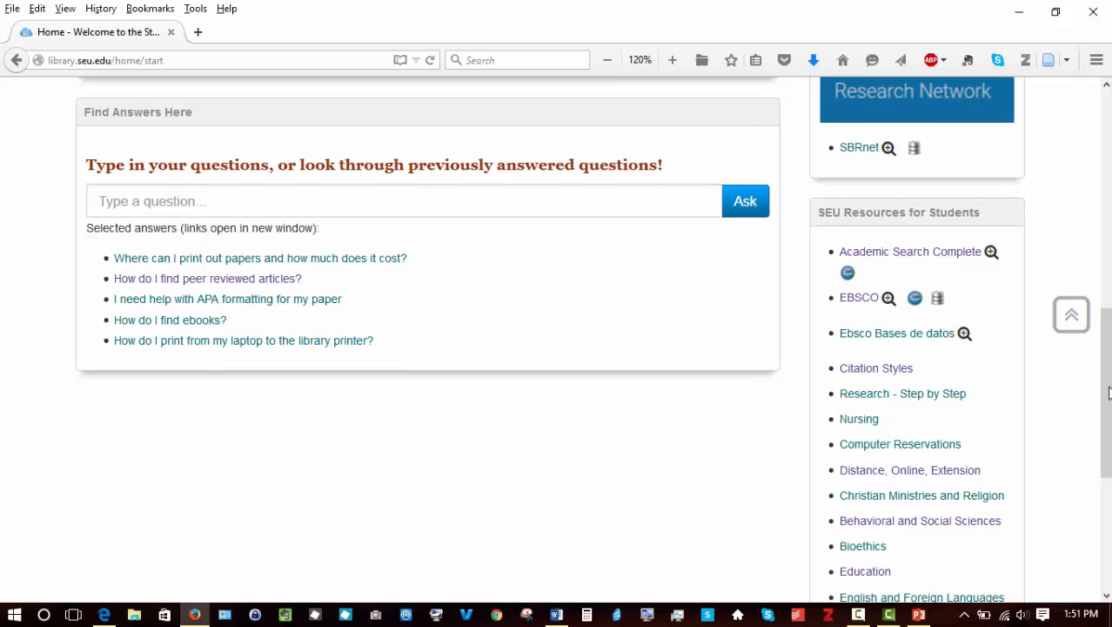
click(854, 369)
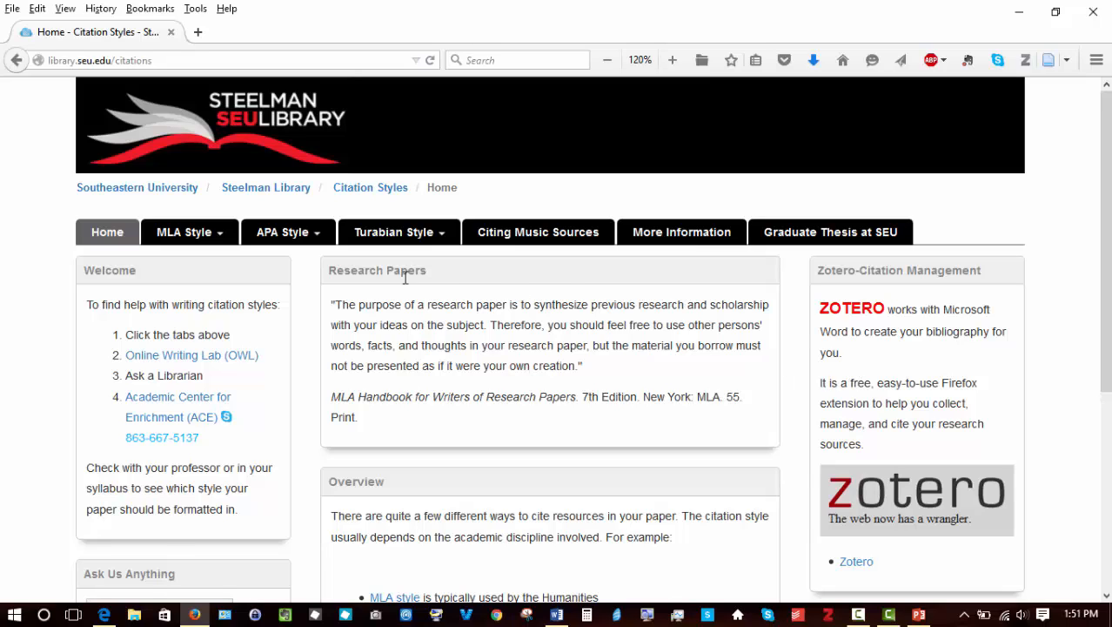
Step: Open the APA Style citation page and its SEU APA Example PDF
click(279, 235)
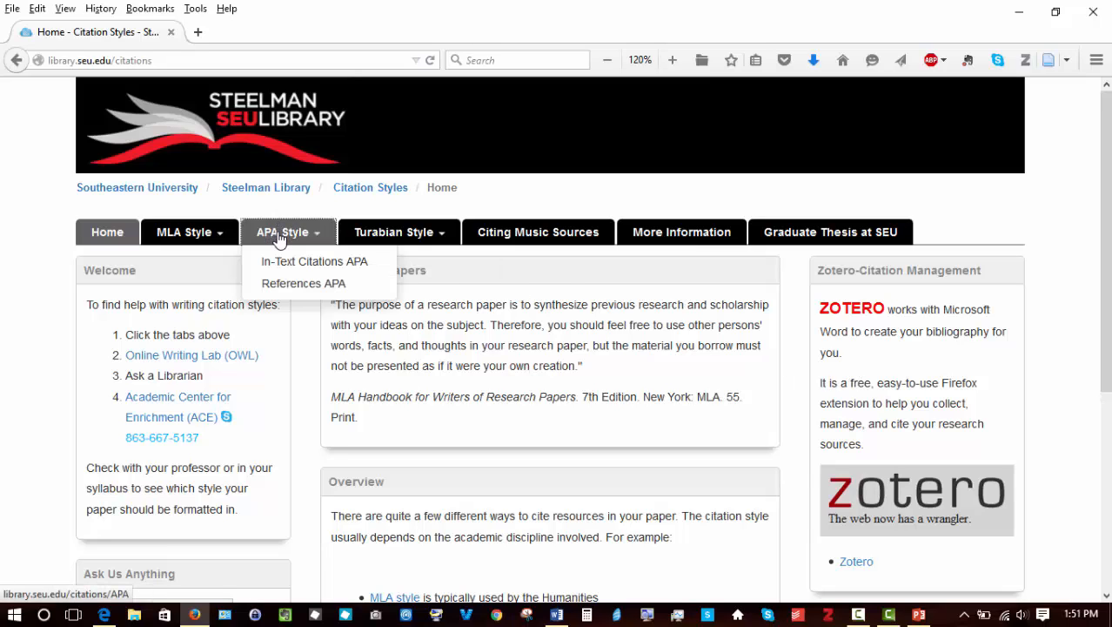
click(278, 239)
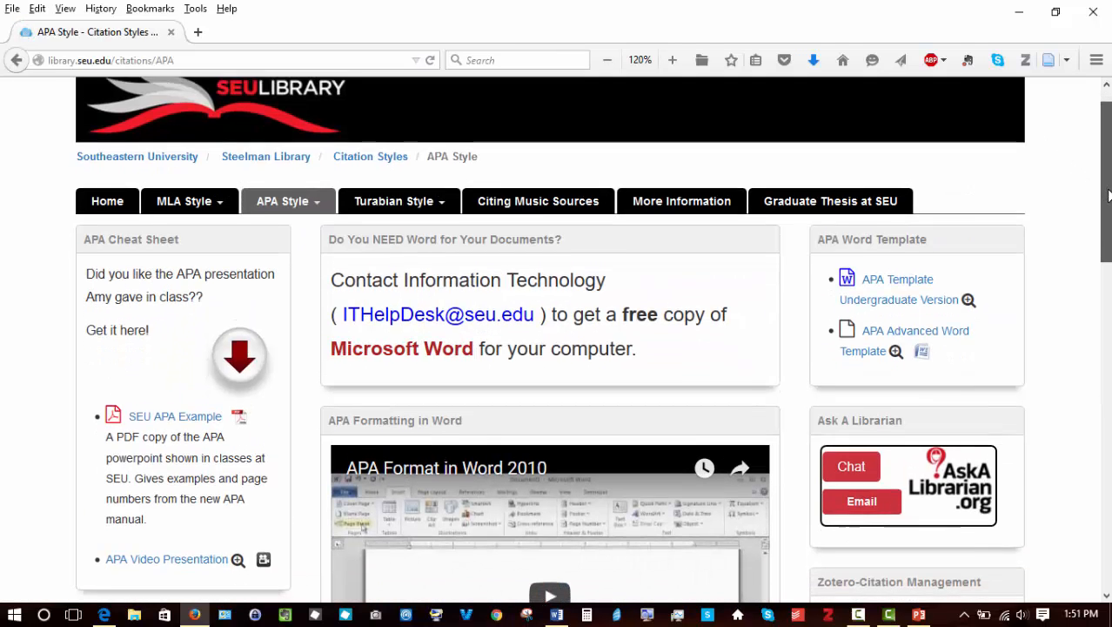
scroll(1101, 182, down, 3)
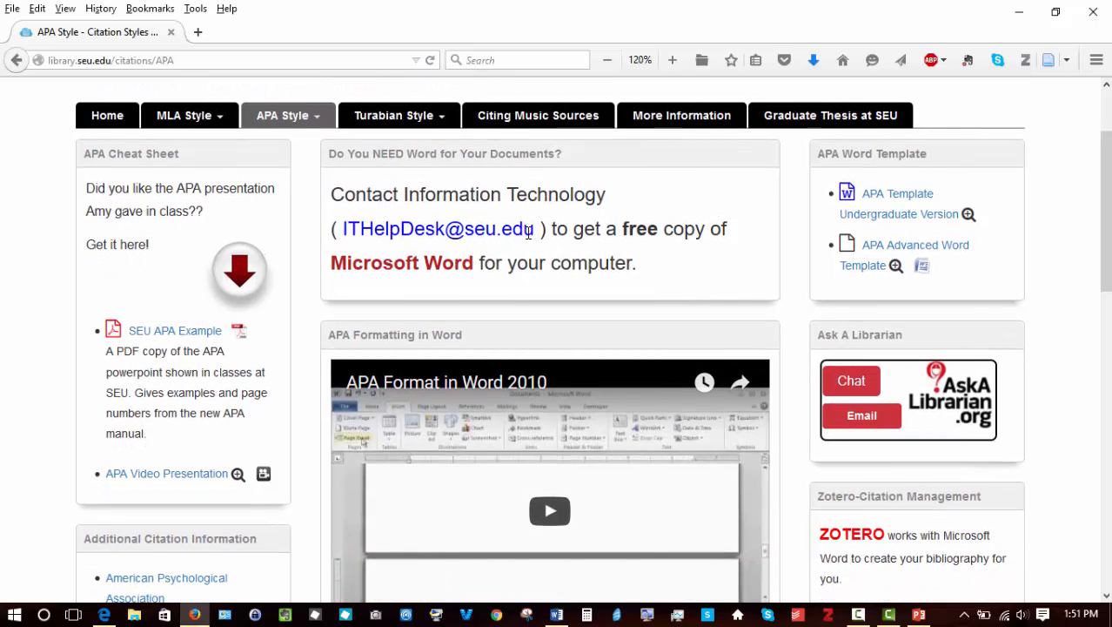
click(180, 336)
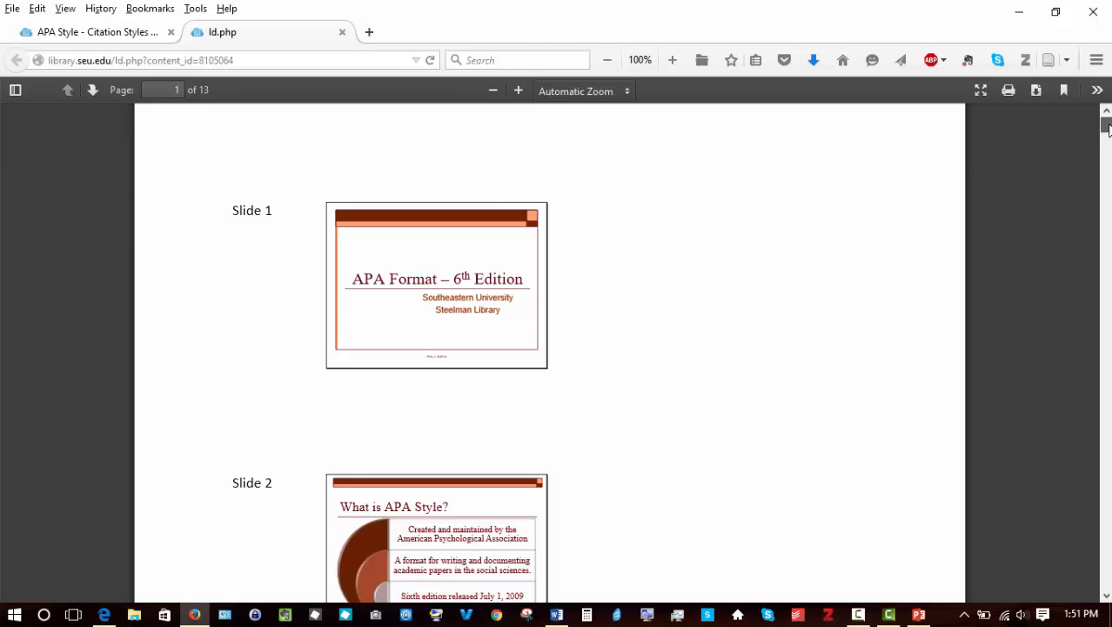
Step: Page through the APA example PDF slides, then close its tab
scroll(1105, 126, down, 5)
scroll(550, 352, down, 8)
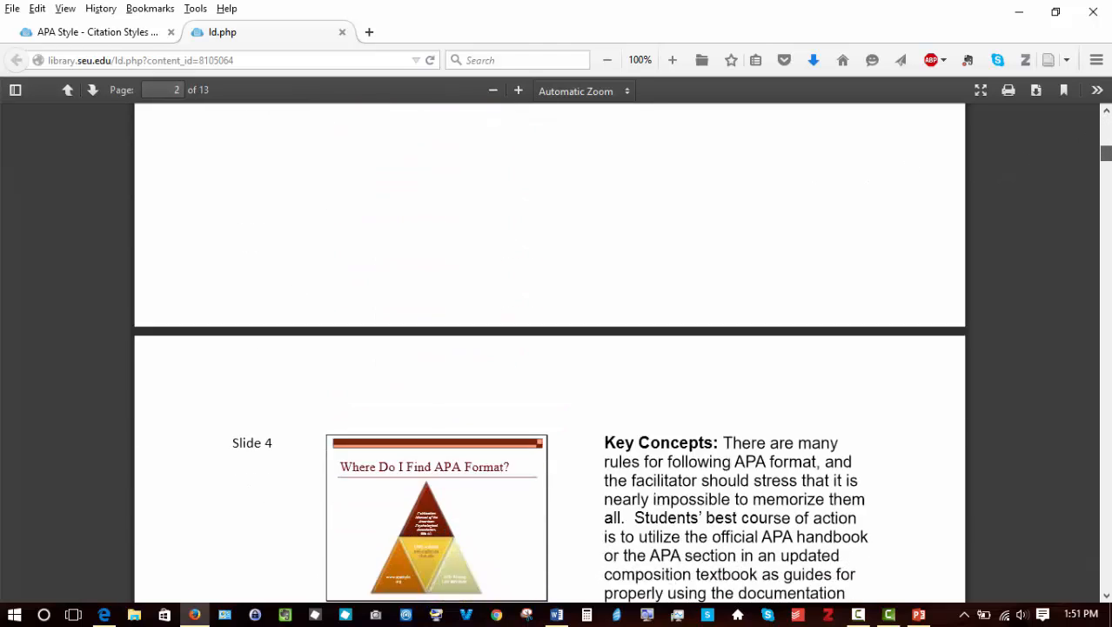
scroll(1005, 356, down, 20)
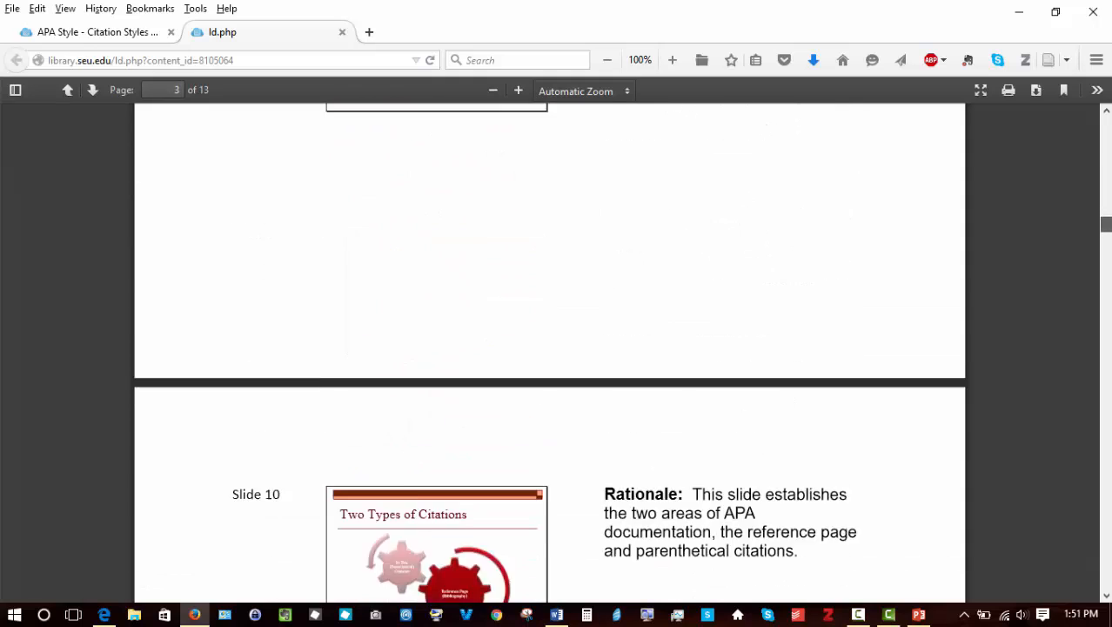
click(1106, 111)
click(1106, 110)
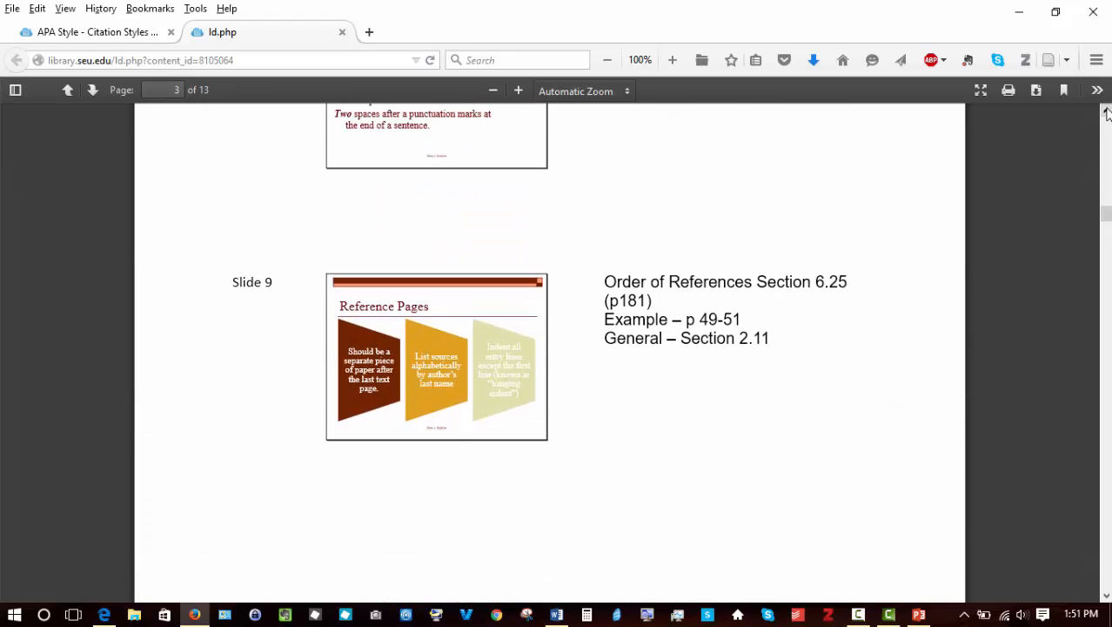
click(342, 32)
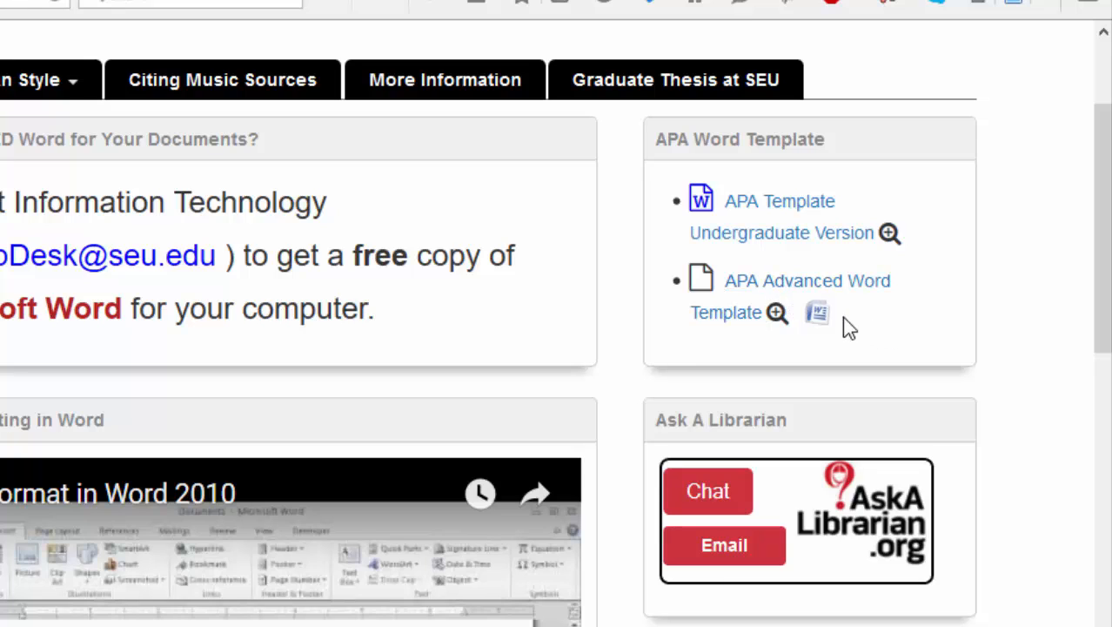
Step: Open the APA Advanced Word Template in Microsoft Word and enable editing
click(814, 287)
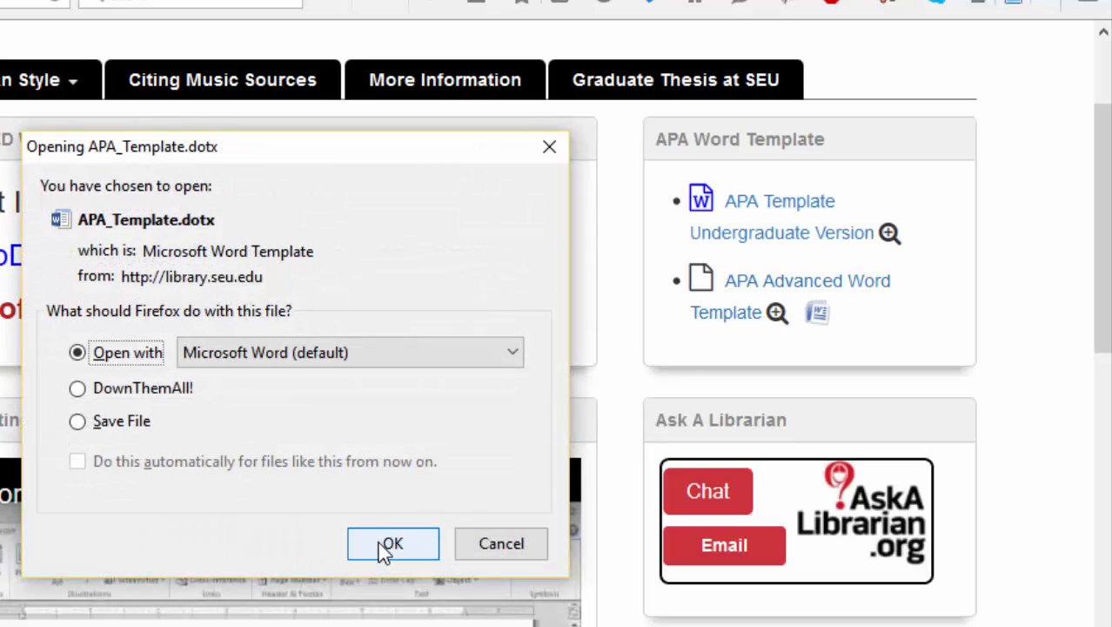
click(388, 549)
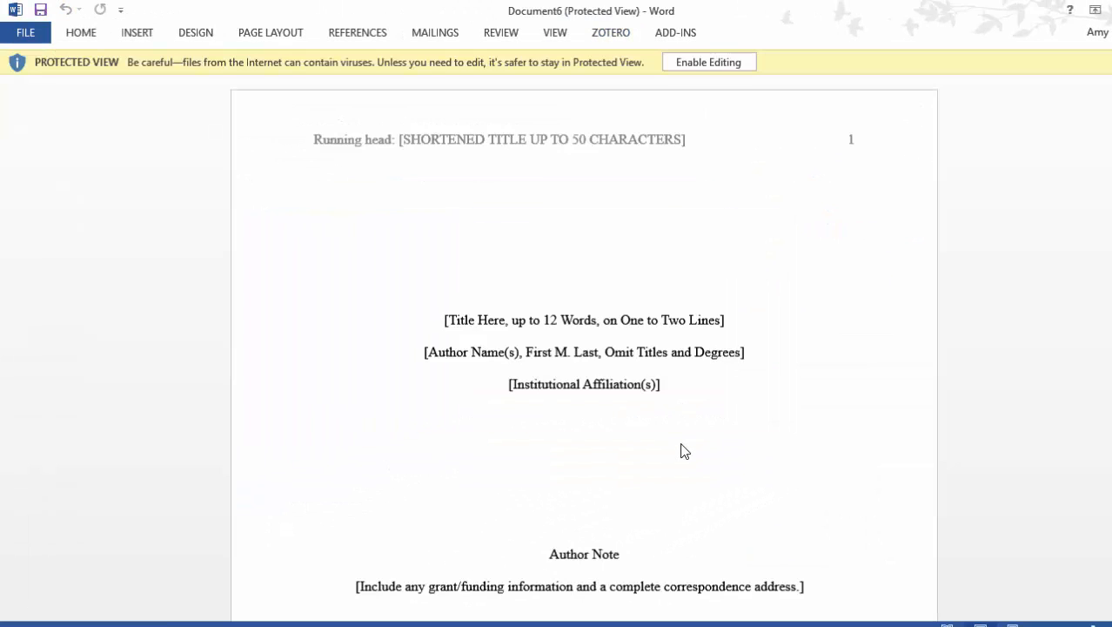
click(706, 64)
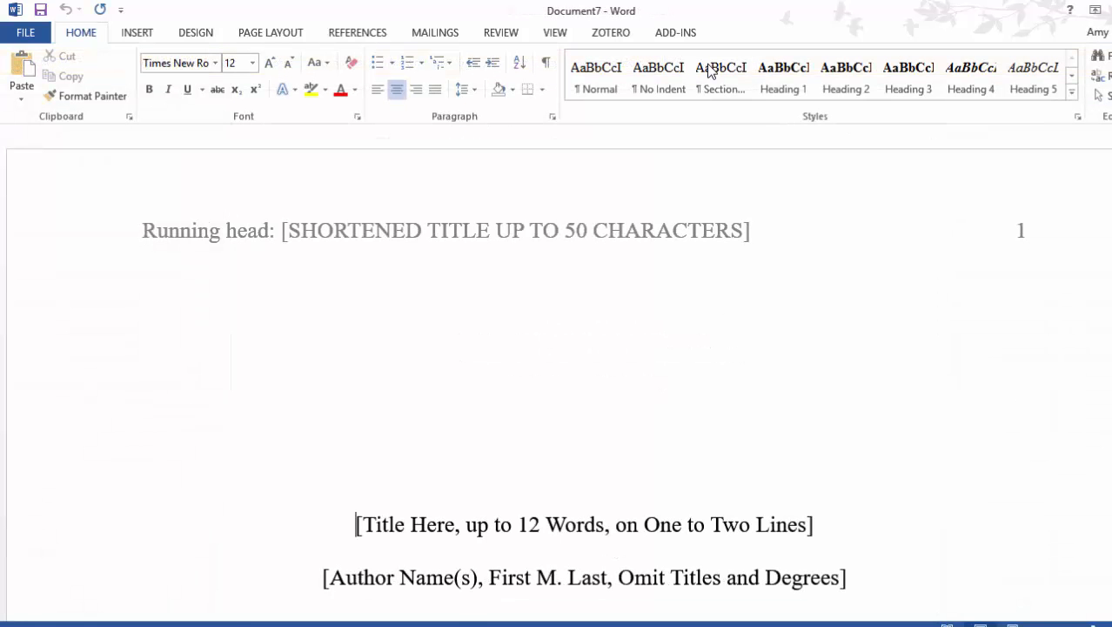
Step: Save the document to the computer's Documents folder as 'this is my paper.docx', replacing the existing file
click(27, 31)
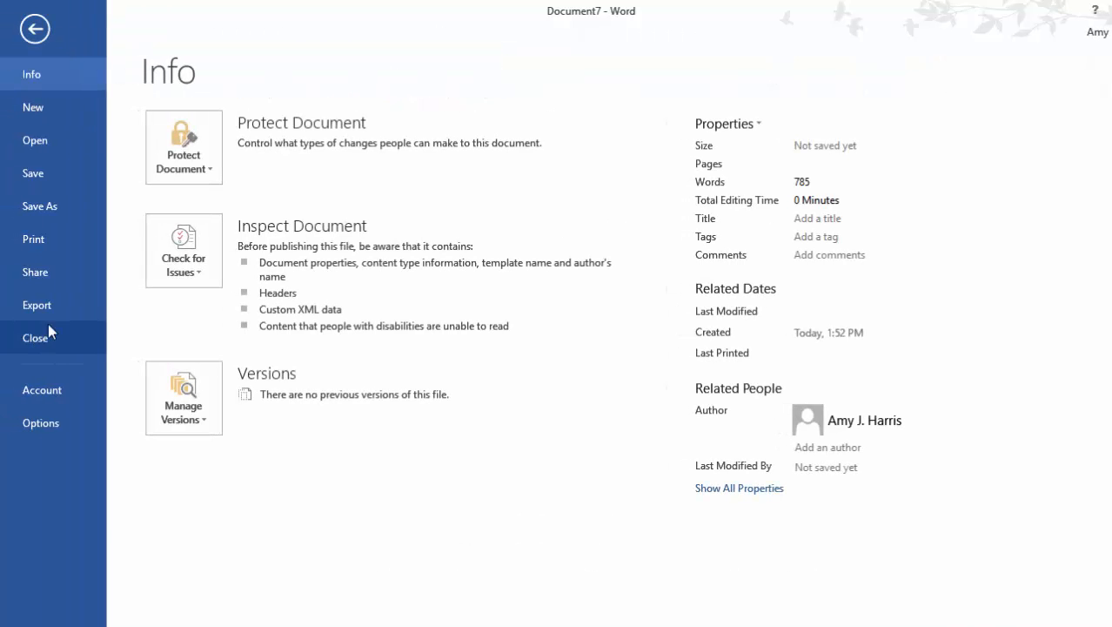
click(49, 216)
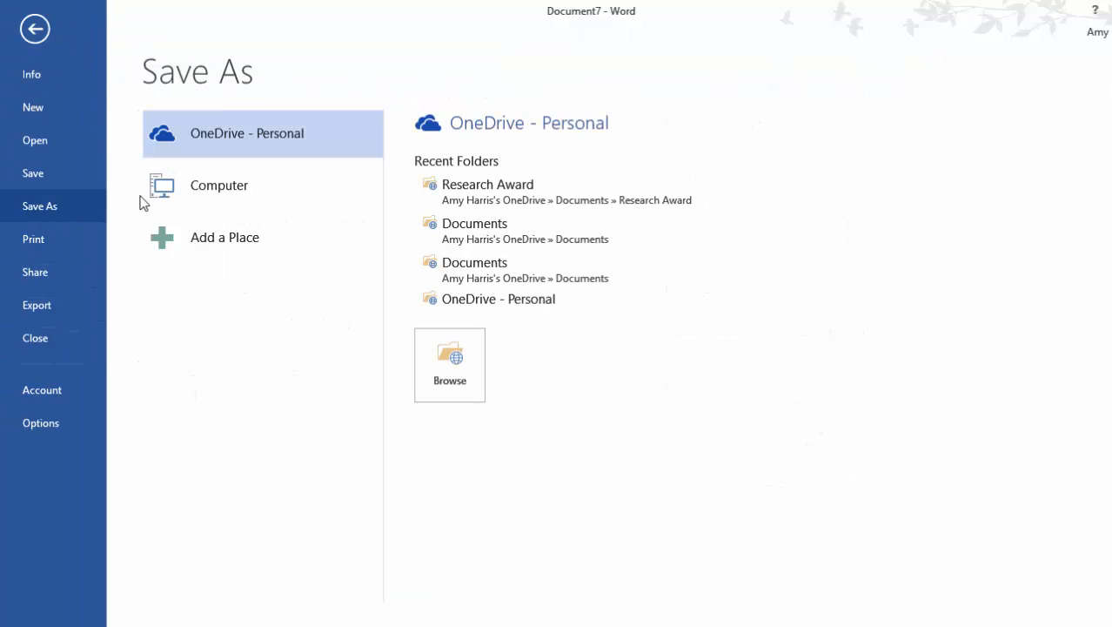
click(241, 185)
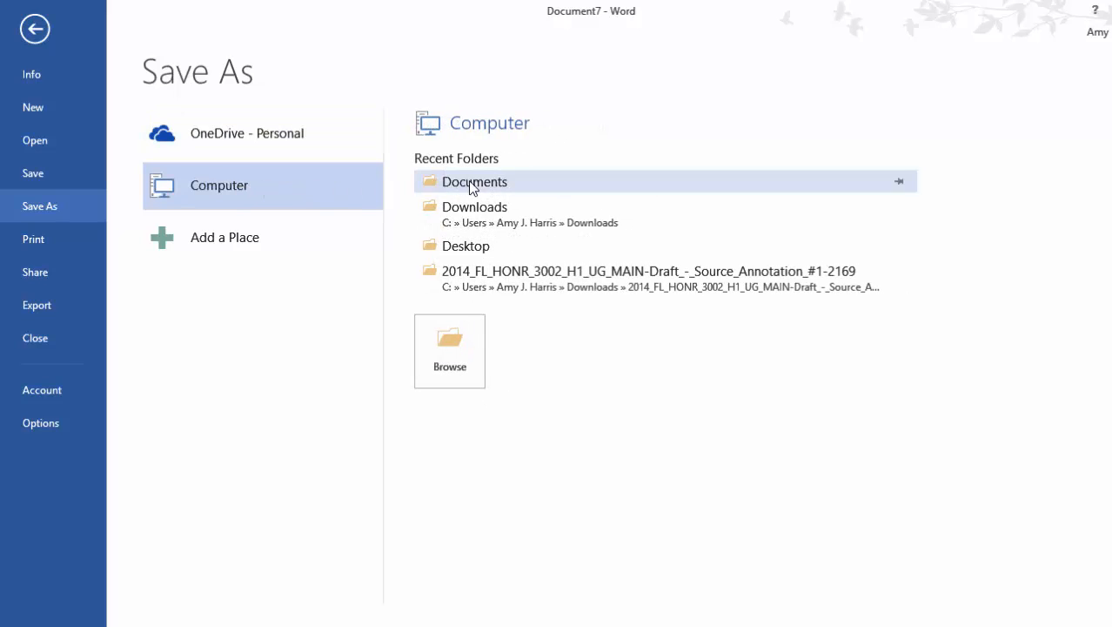
click(450, 352)
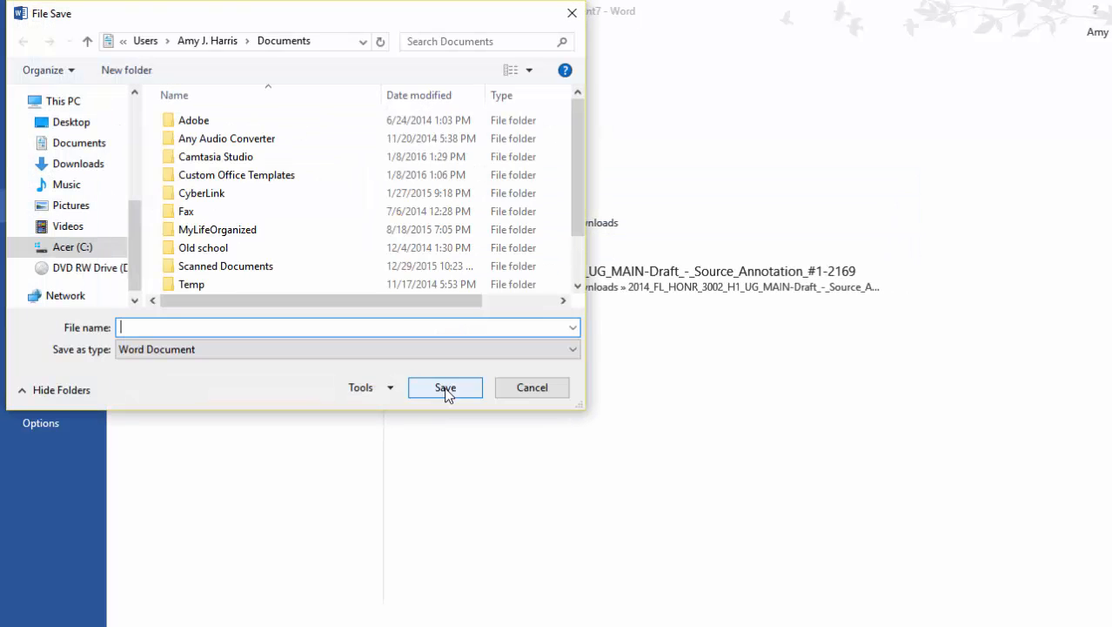
text(this is)
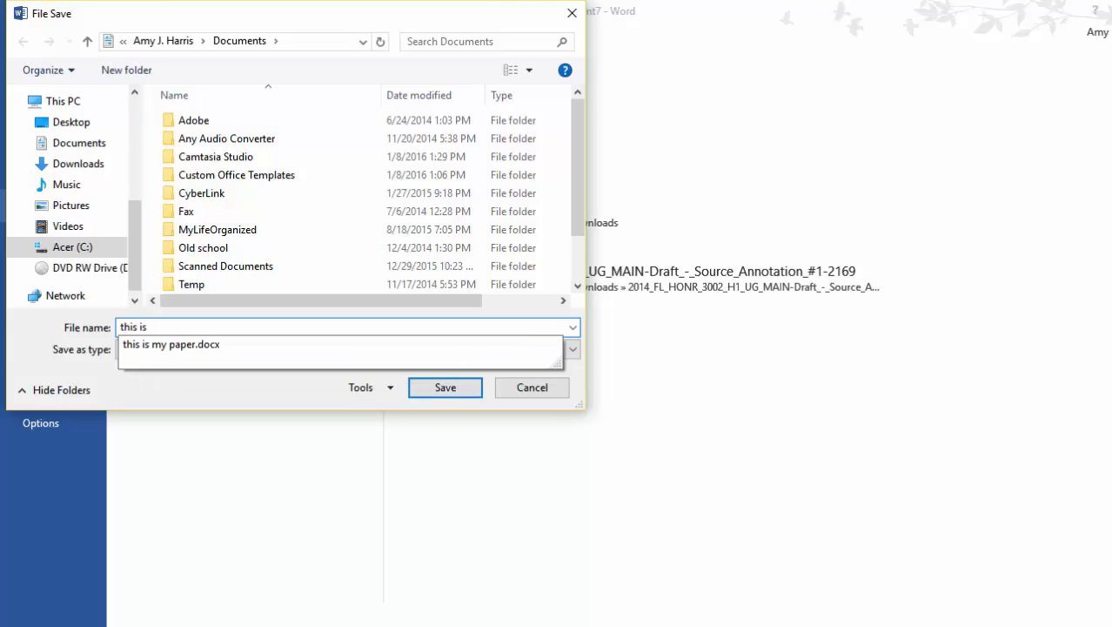
key(Down)
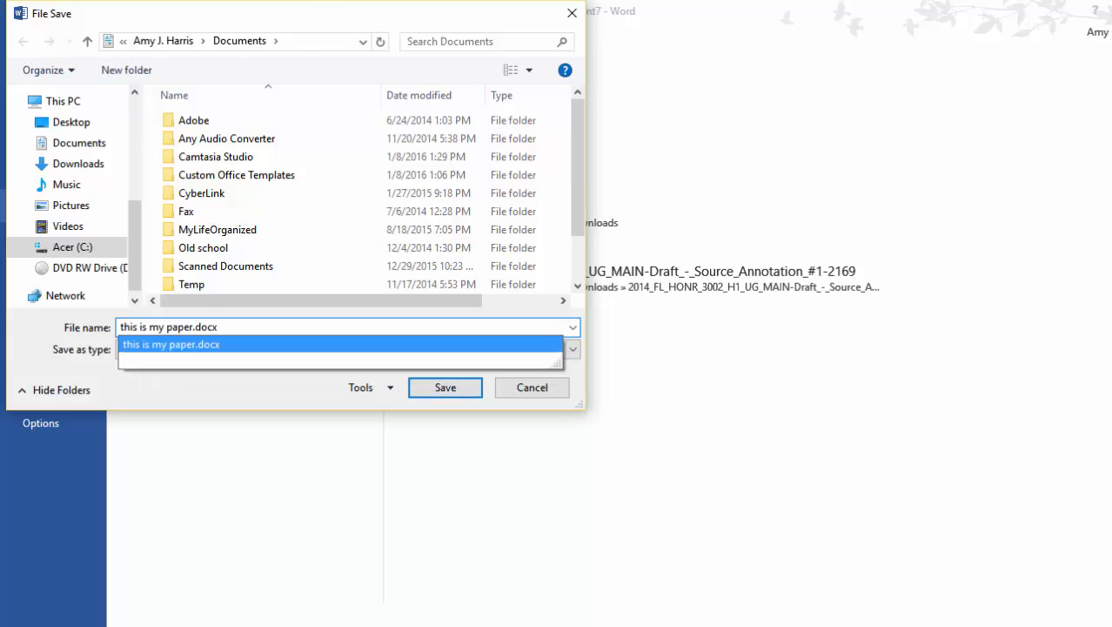
key(Return)
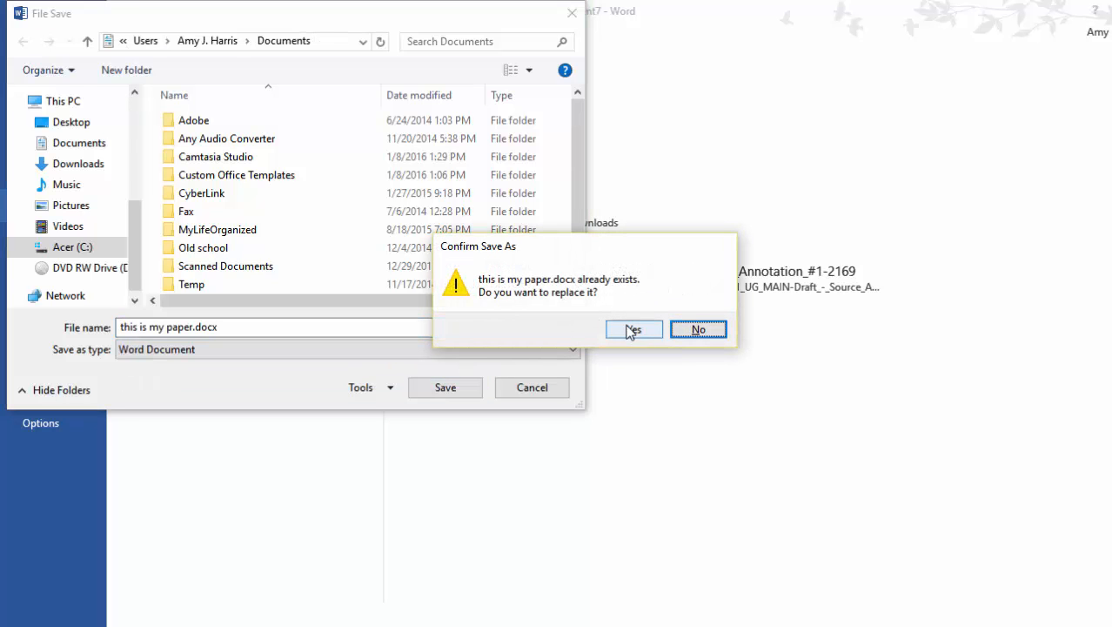
click(632, 330)
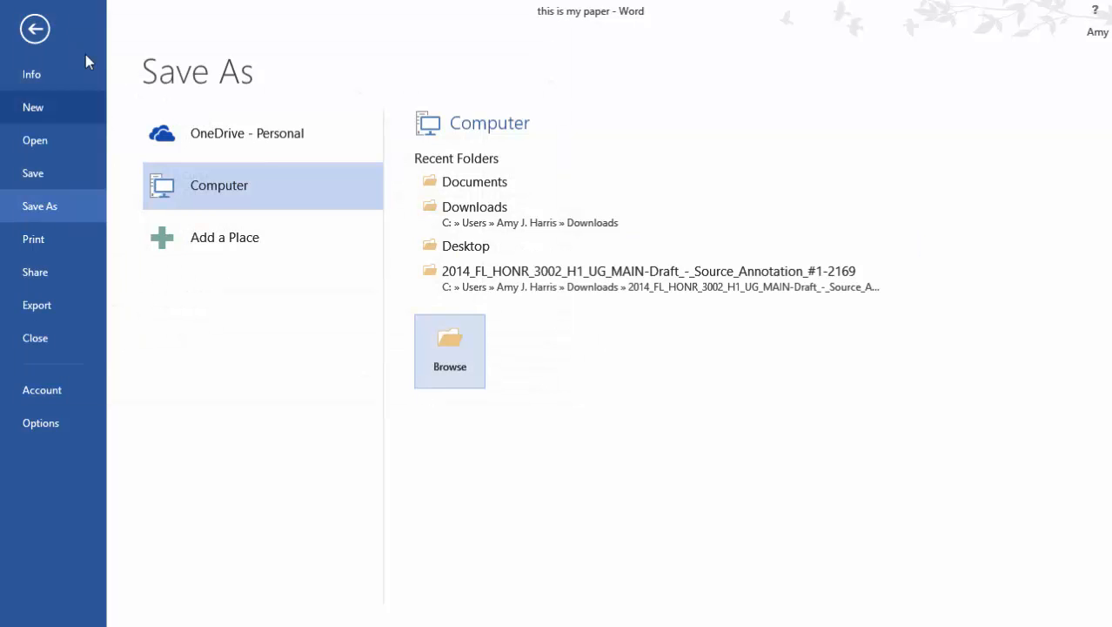
click(35, 31)
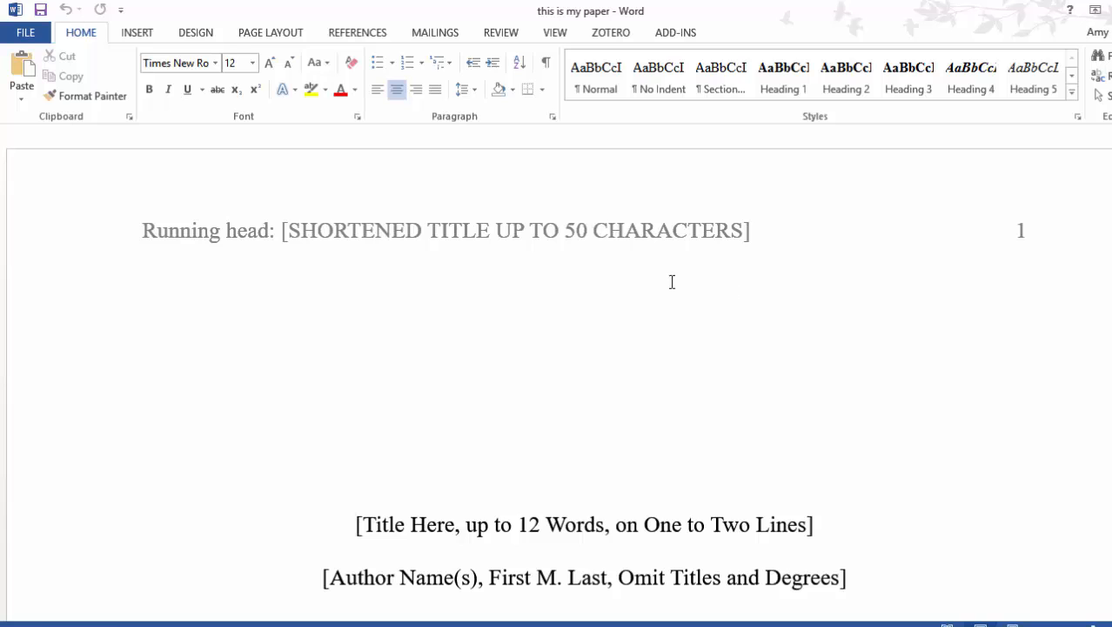
Step: Replace the running head placeholder in the header with THIS IS MY TITLE
double_click(677, 231)
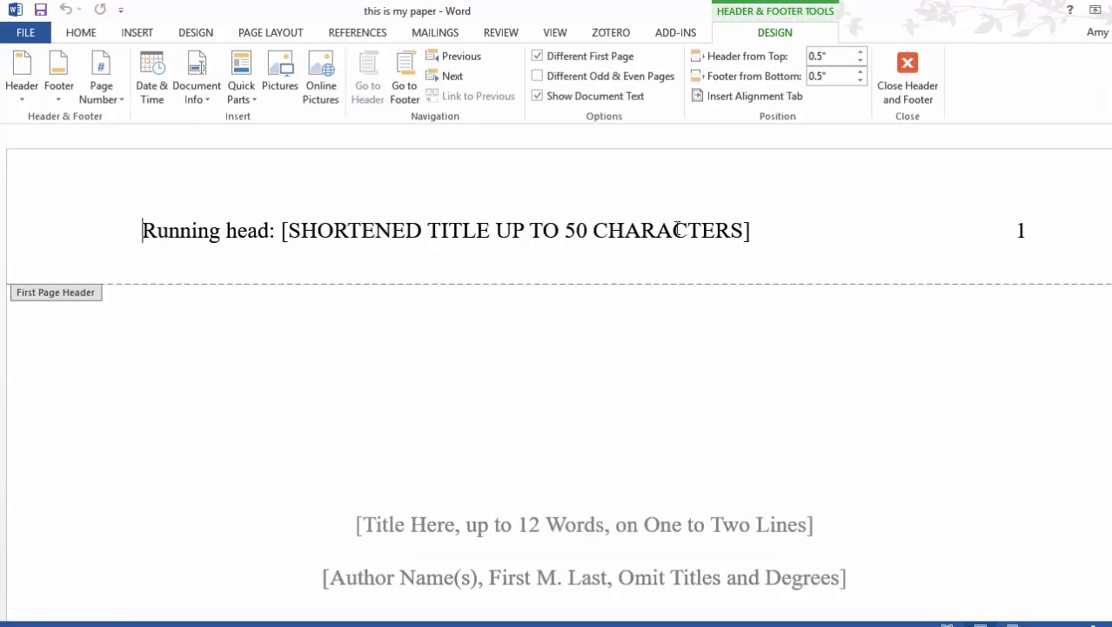
click(677, 230)
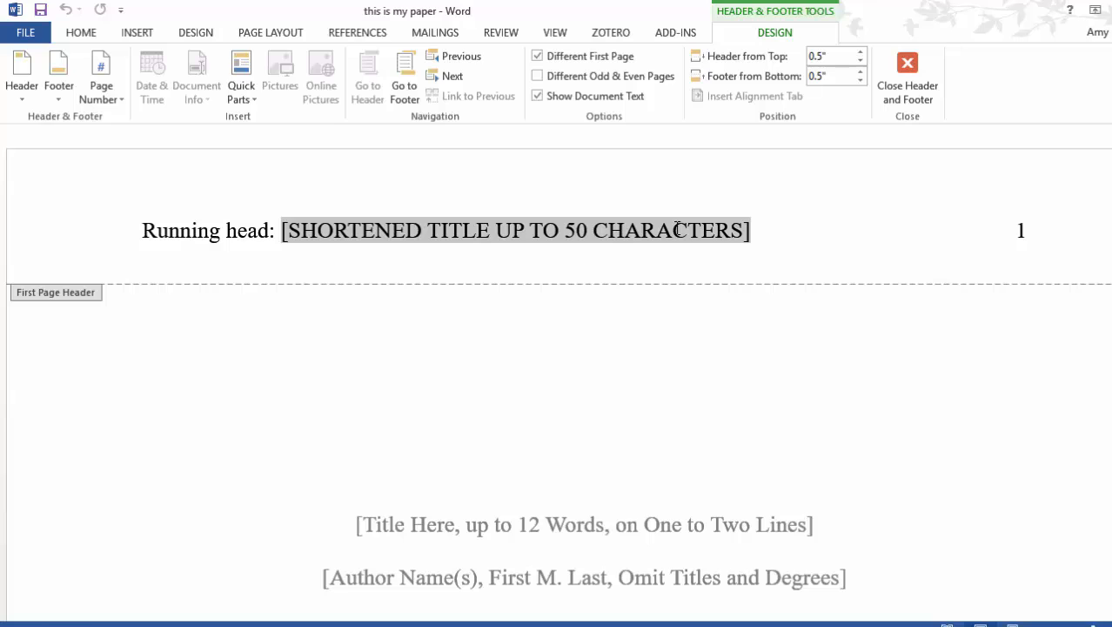
text(TH)
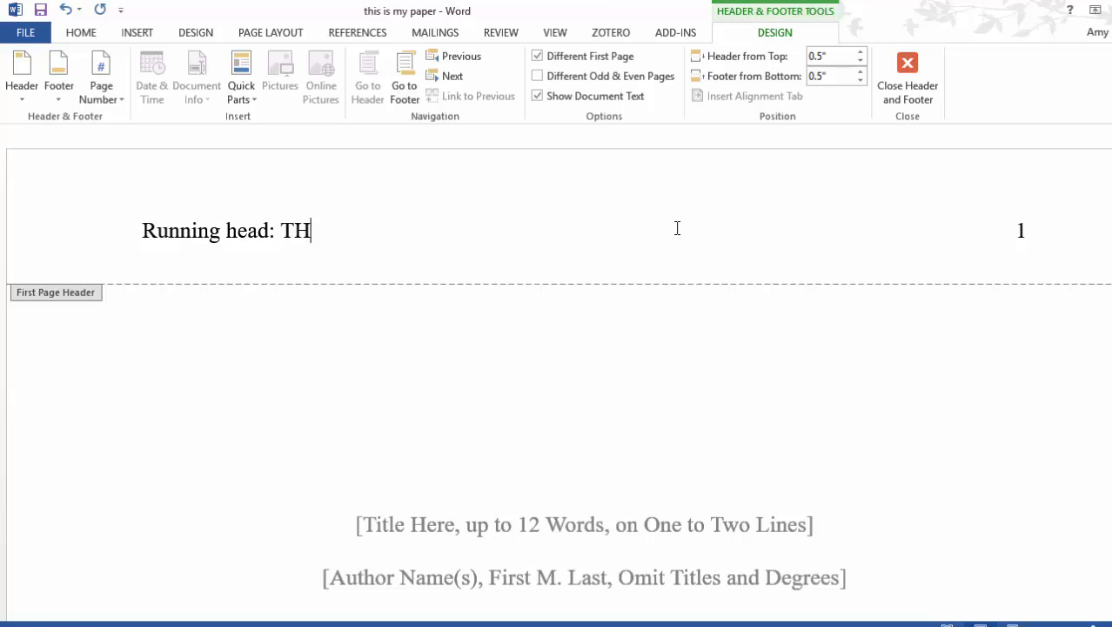
text(IS IS MY TITLE)
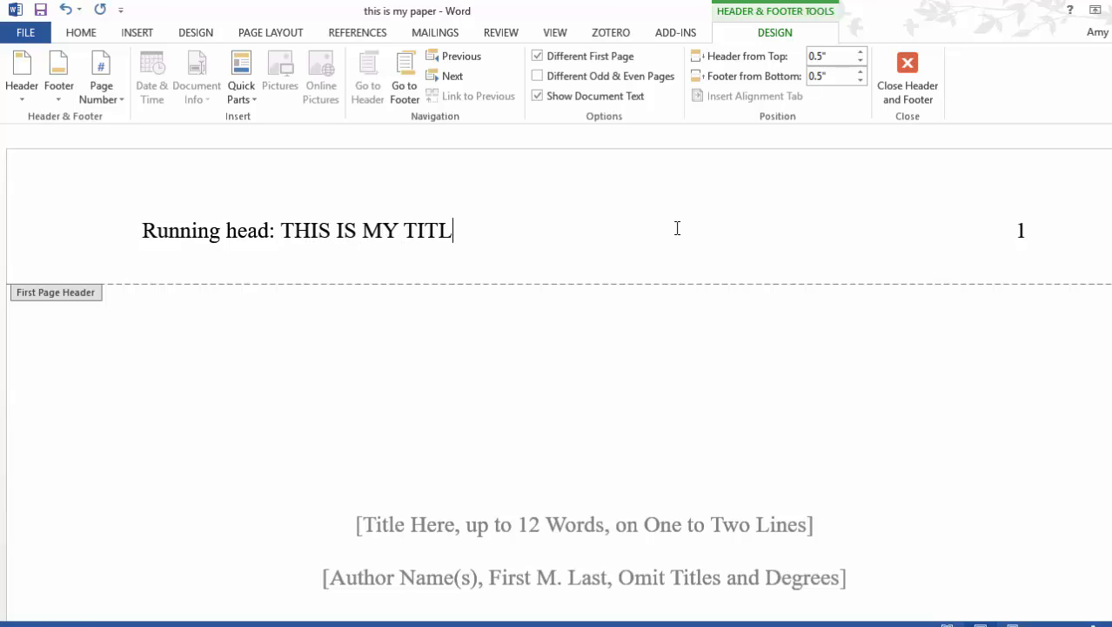
Step: Replace the title placeholder on the title page with 'This is the Long Title for APA'
double_click(640, 531)
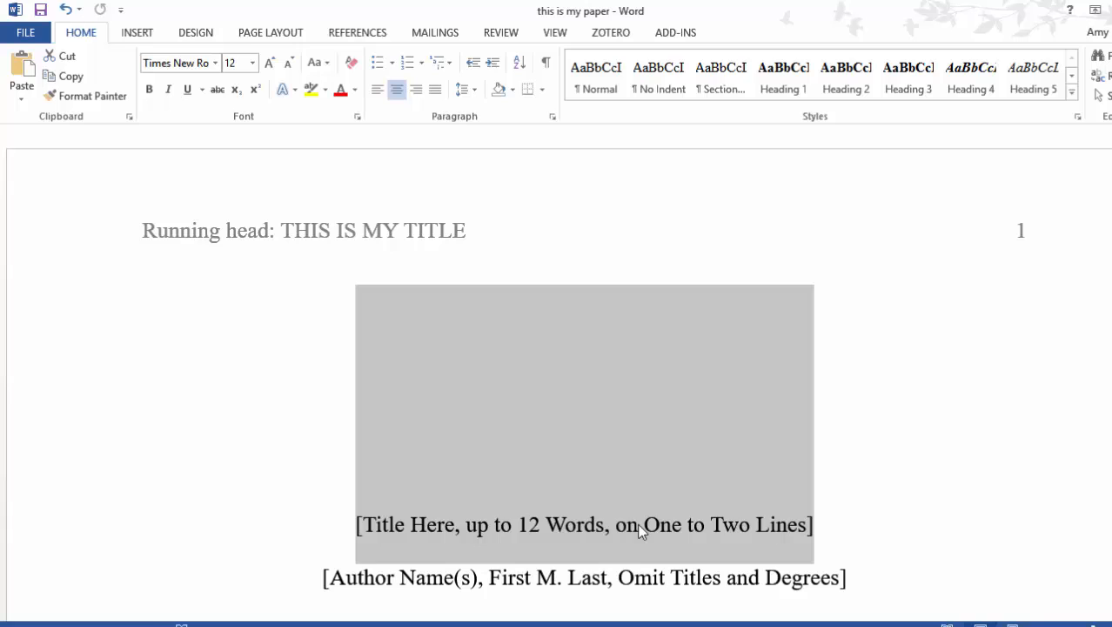
text(This )
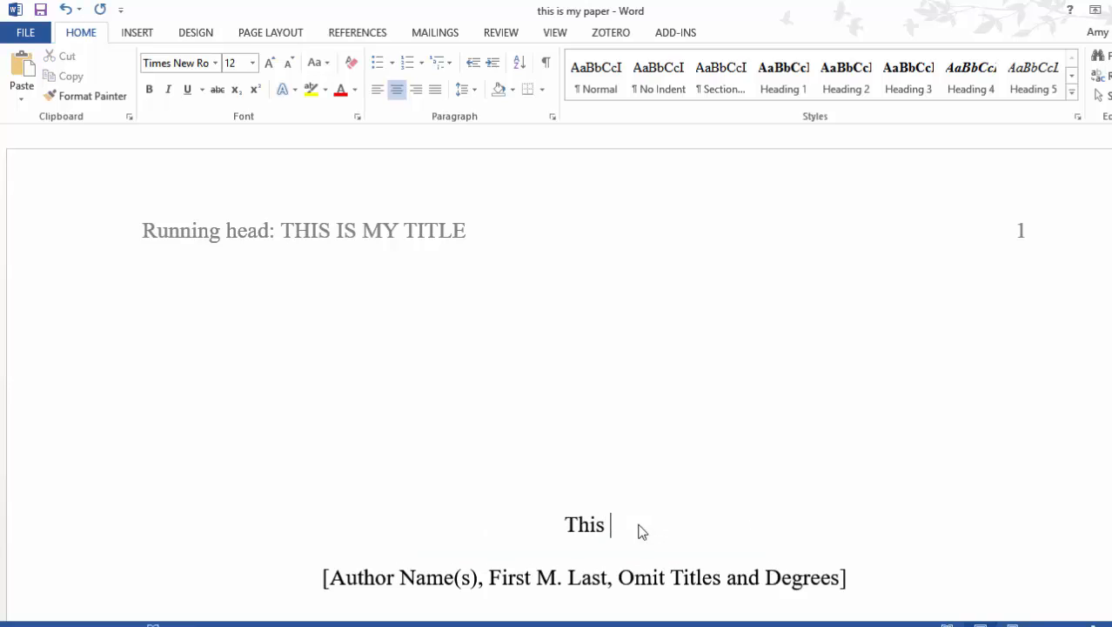
text(is the Long Title for APA)
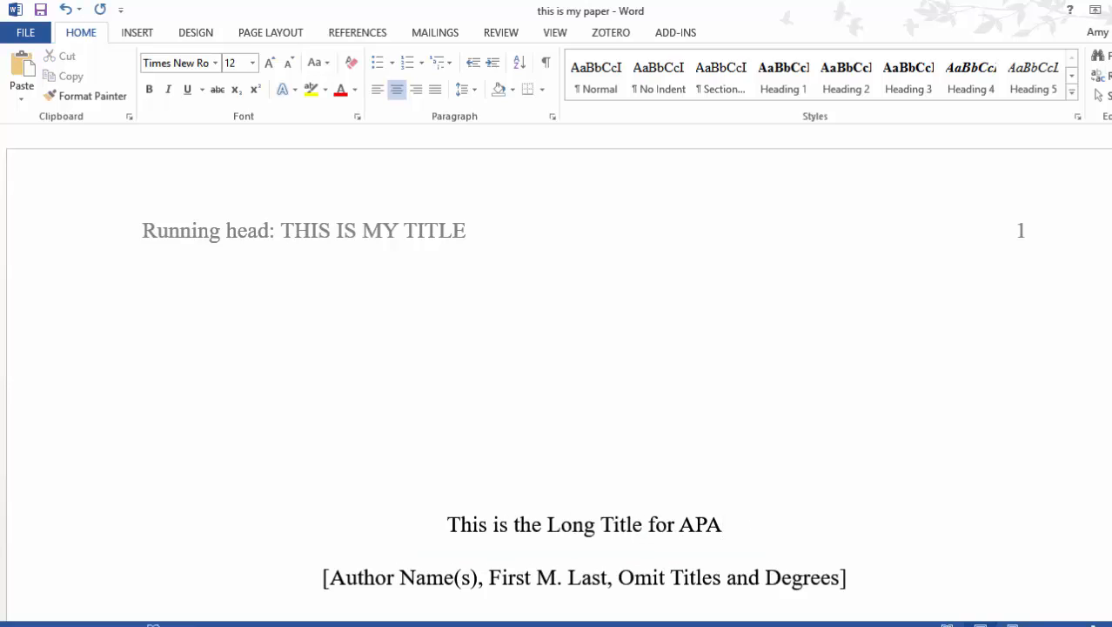
Step: Delete the Author Note heading and its placeholder paragraph from the title page
scroll(557, 366, down, 6)
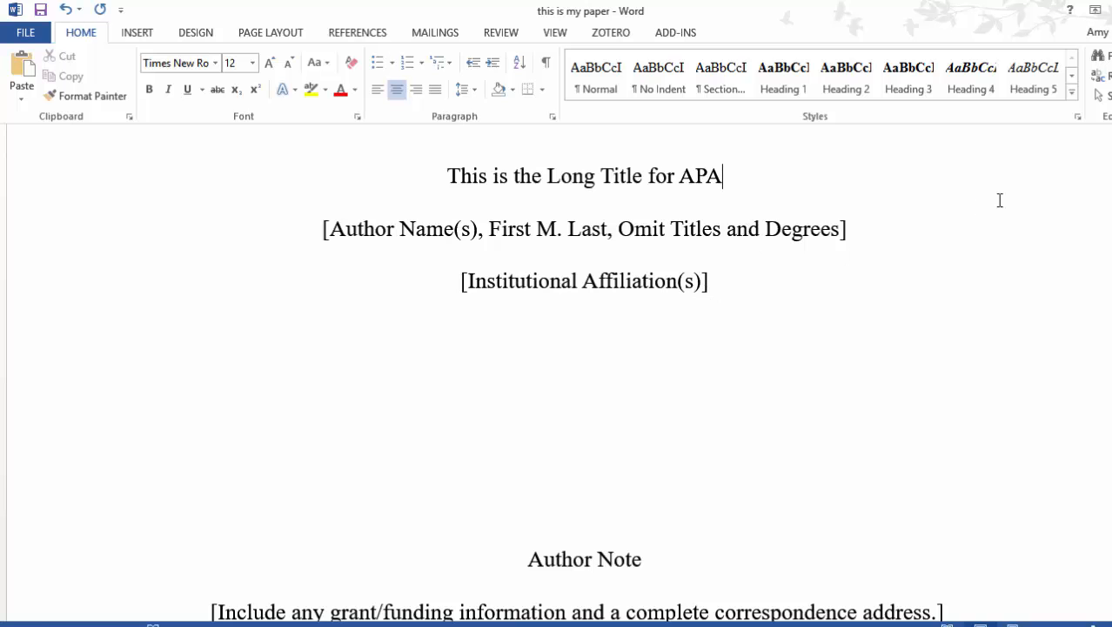
scroll(574, 375, down, 2)
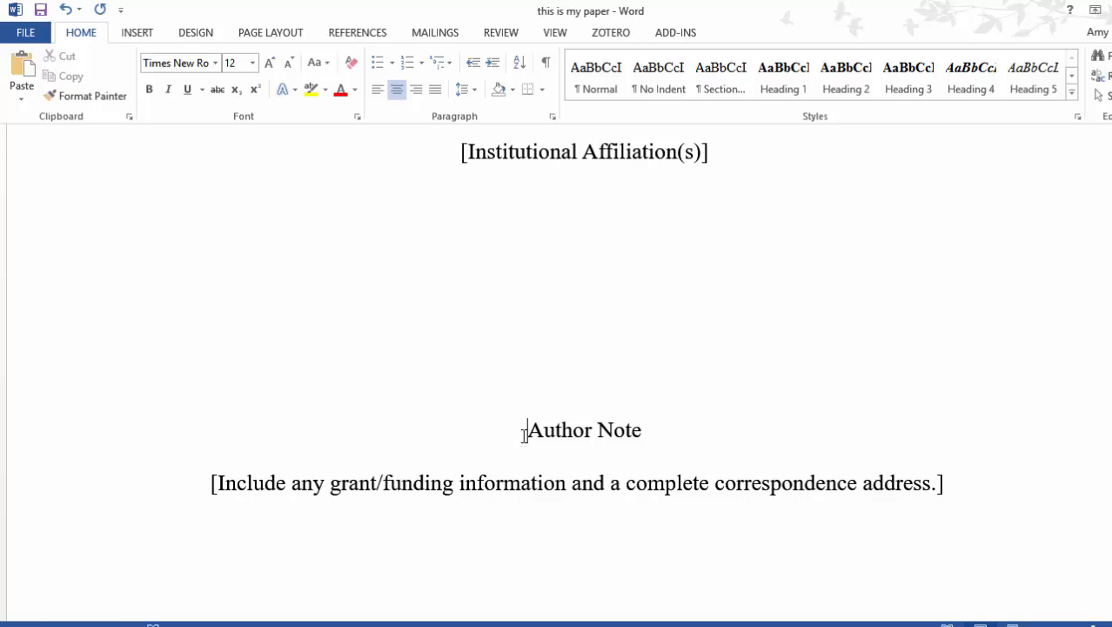
drag(526, 429, 795, 489)
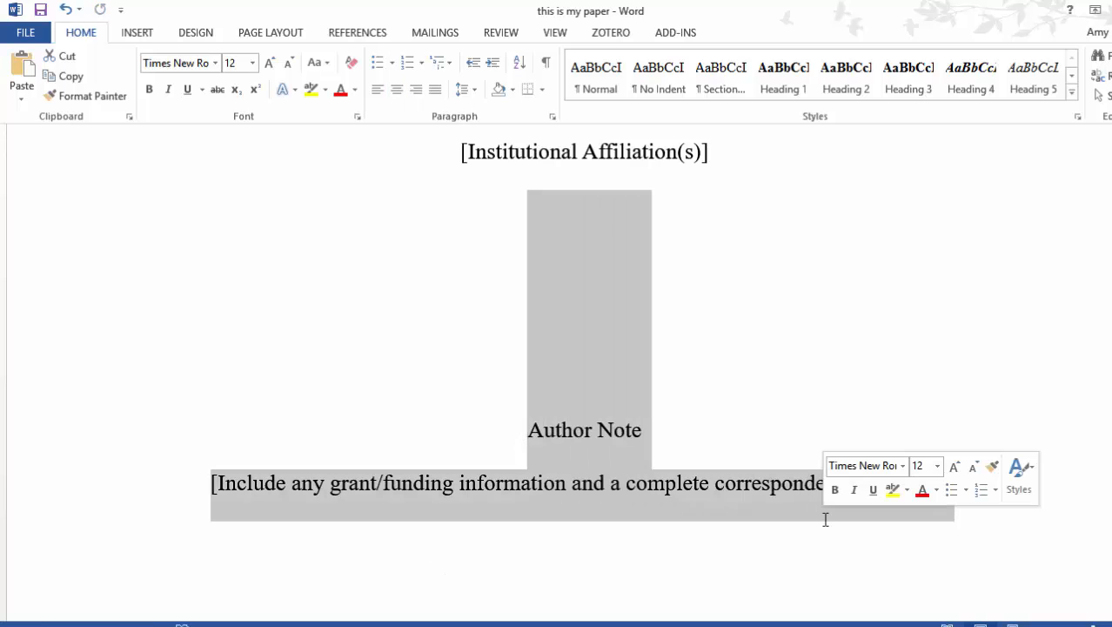
key(Delete)
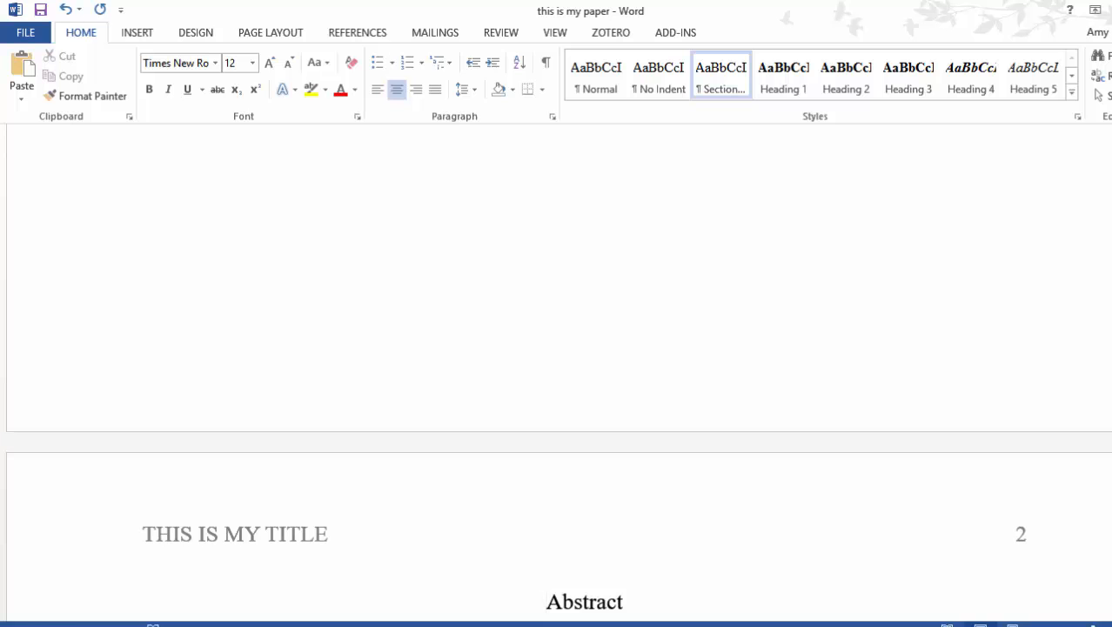
scroll(557, 374, down, 3)
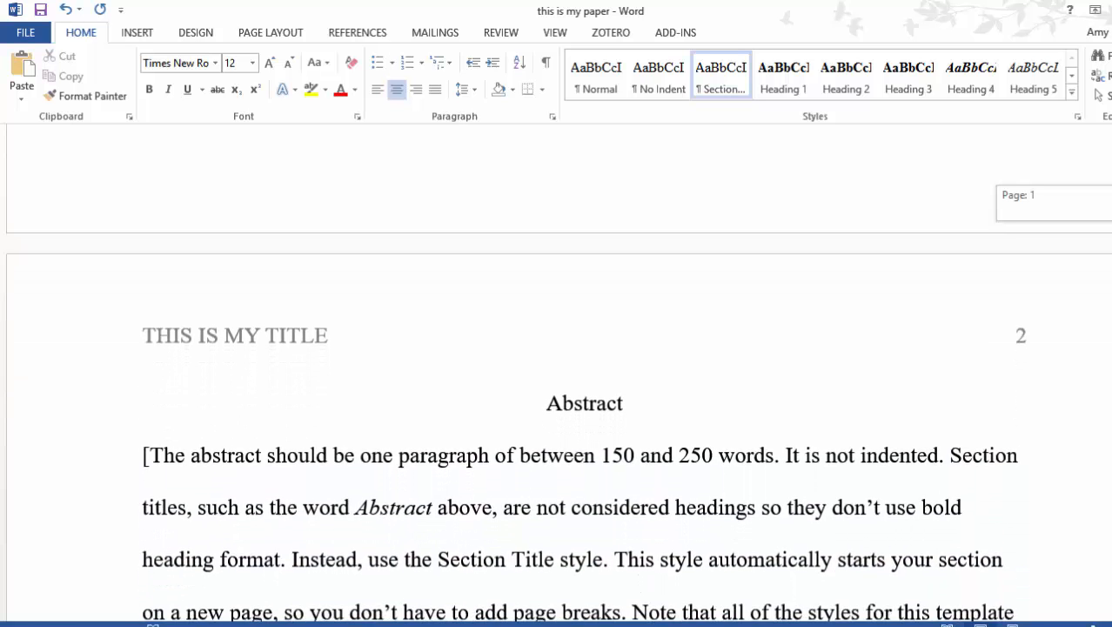
scroll(557, 374, down, 2)
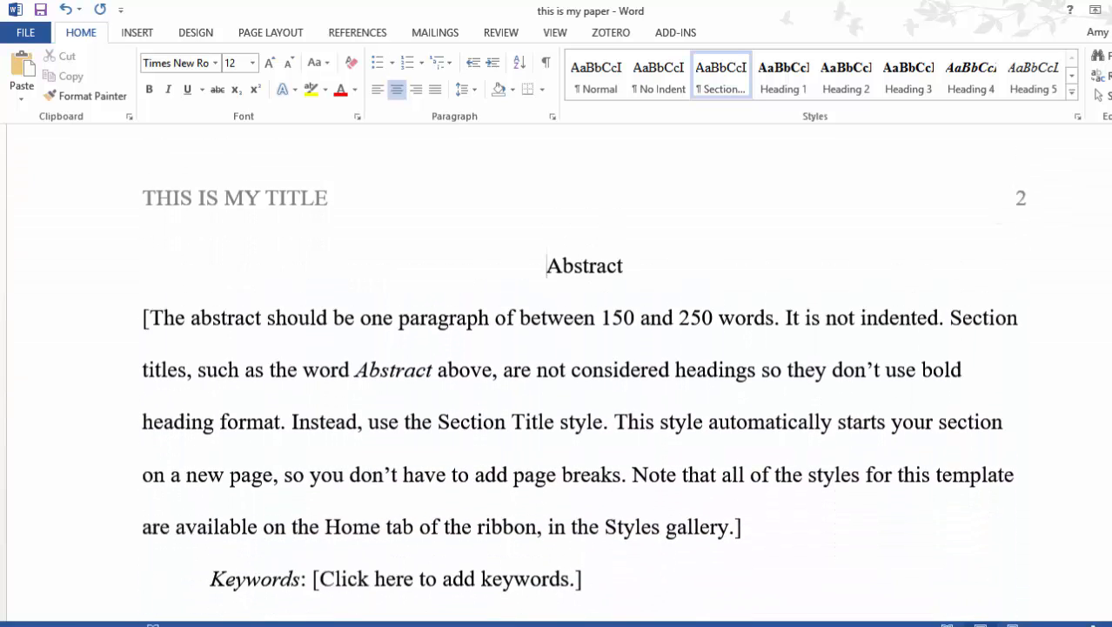
scroll(557, 374, up, 1)
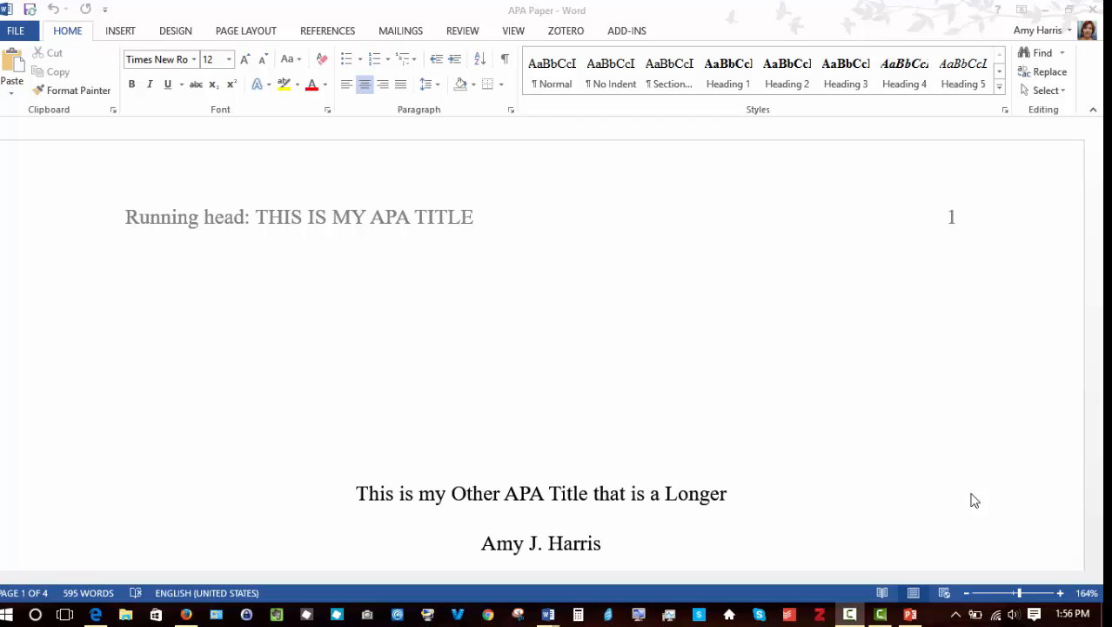
Step: Place the cursor after the opening quotation on page 2 and check the saved sources in the Zotero library
key(Down)
key(Down)
key(Down)
key(Down)
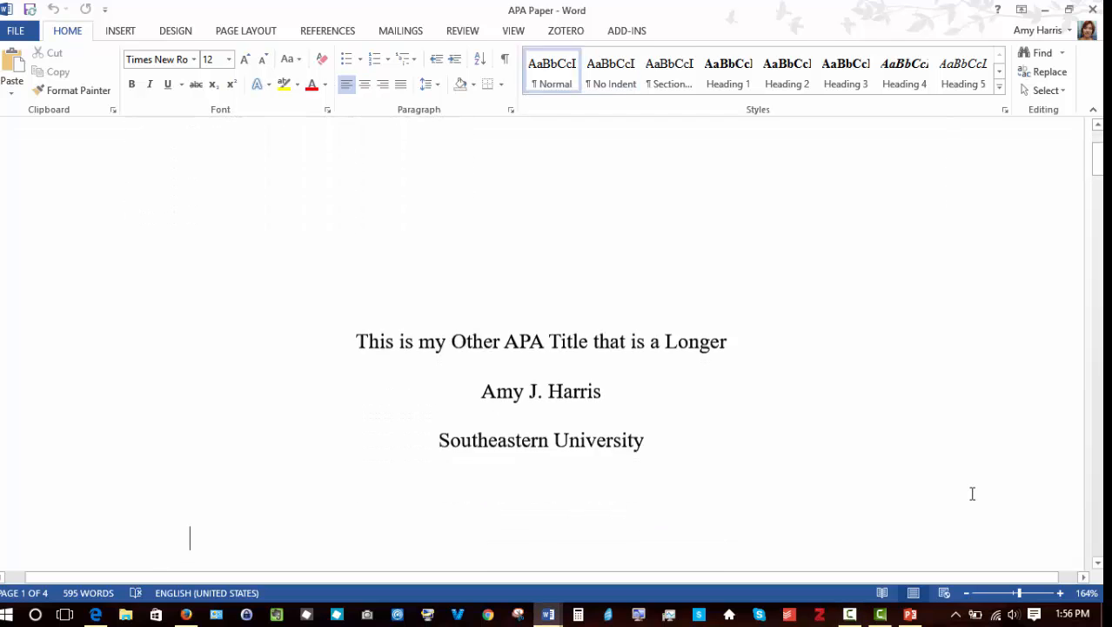
key(Down)
key(Down)
key(Down)
key(Down)
key(Down)
key(Down)
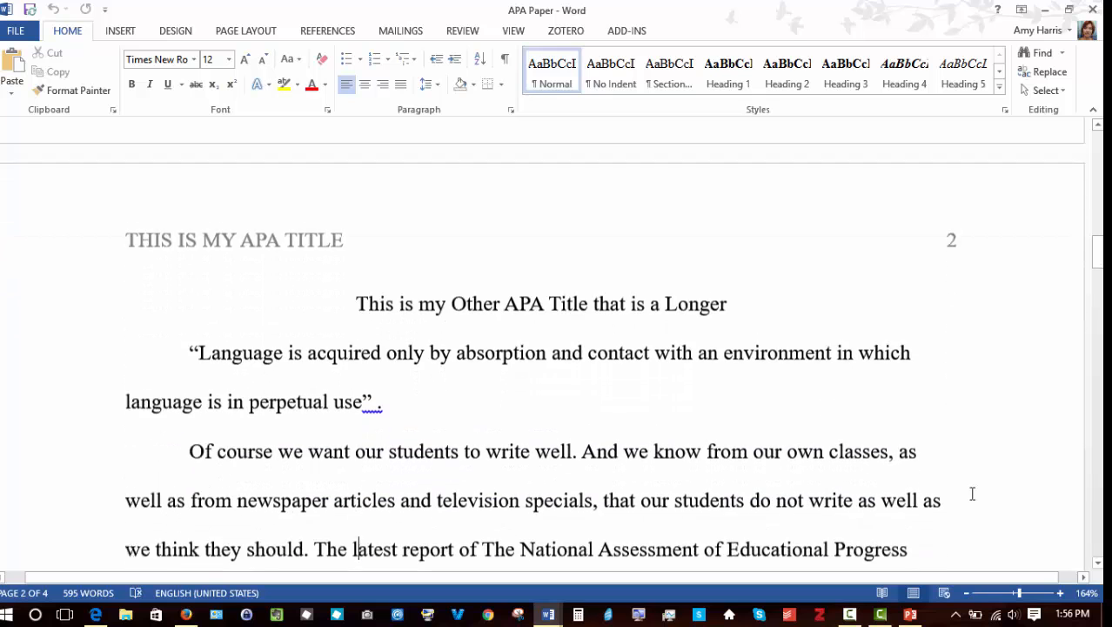
key(Down)
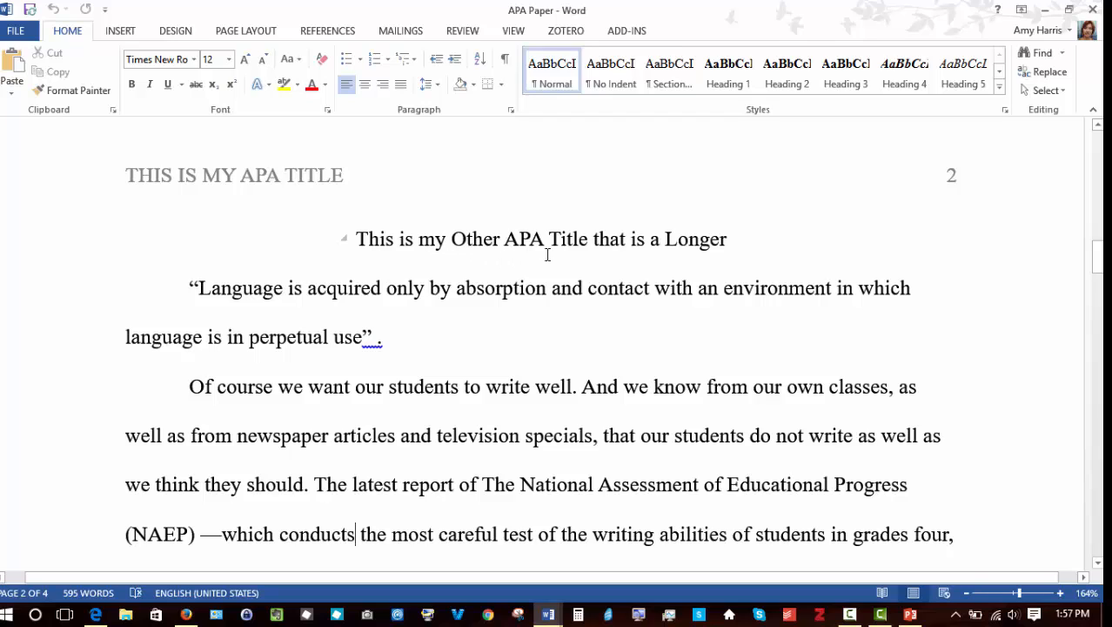
click(377, 340)
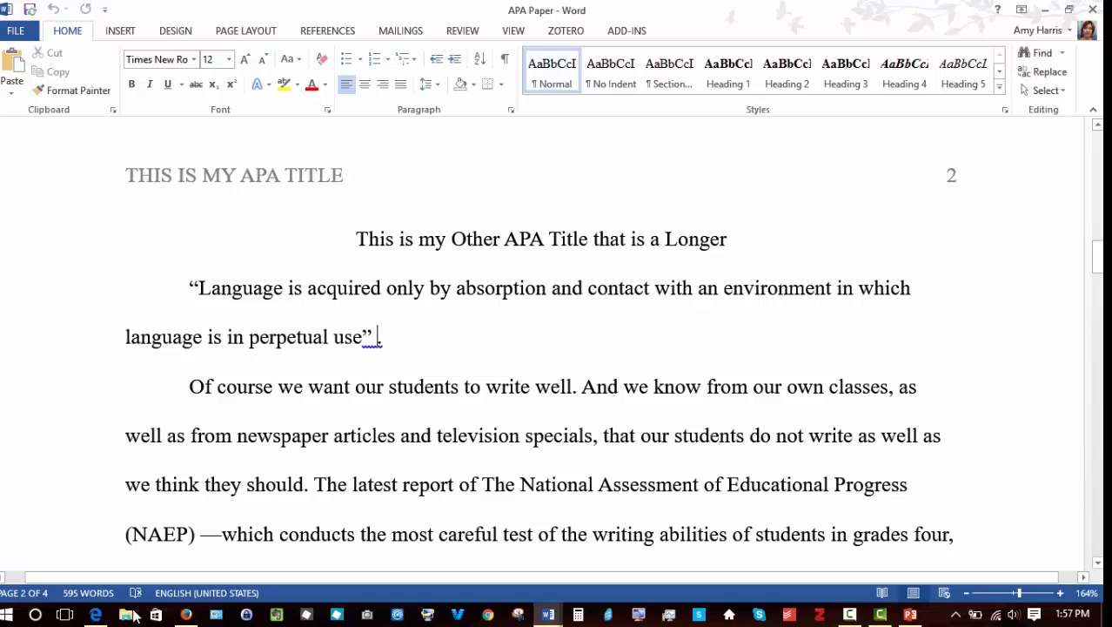
click(187, 616)
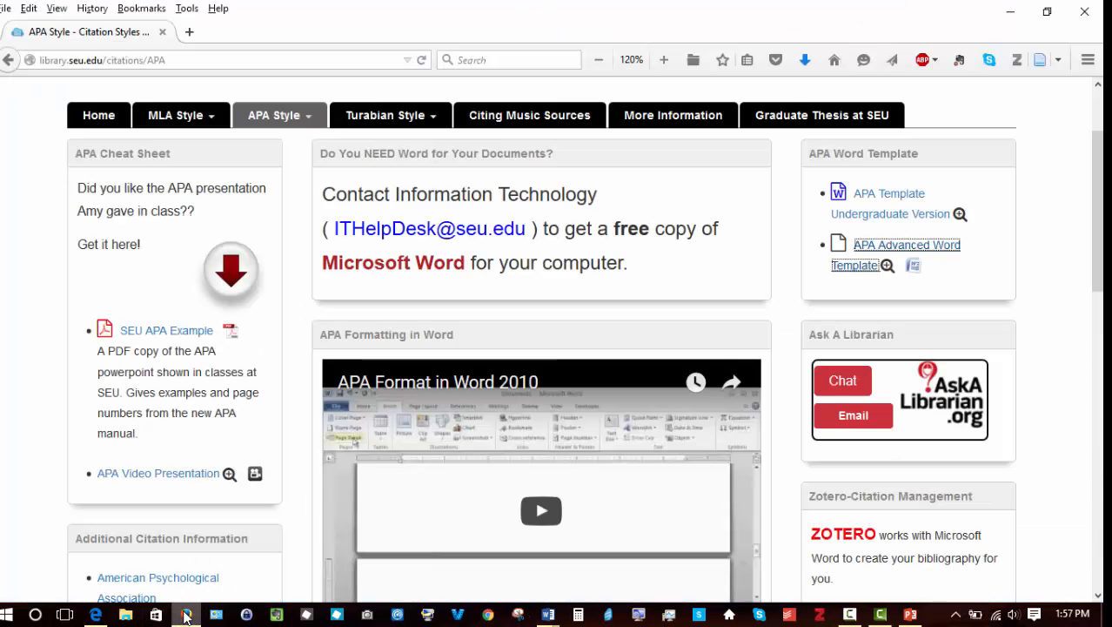
click(1017, 60)
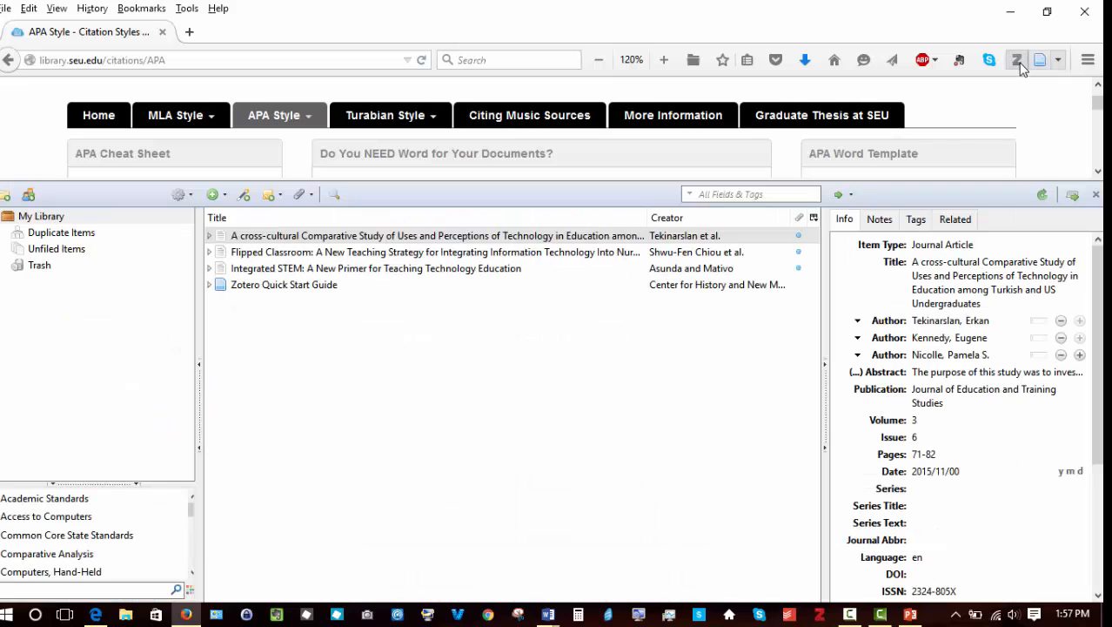
click(1010, 12)
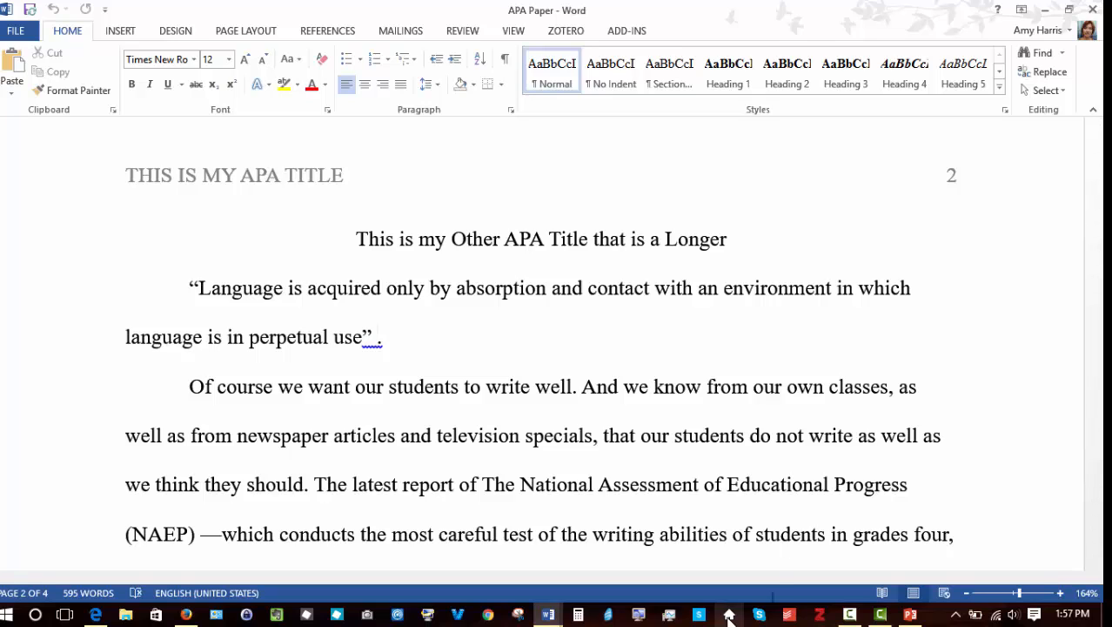
Step: Insert a Zotero citation in Classic View after the quotation, citing the Tekinarslan et al. article at page 12
click(584, 32)
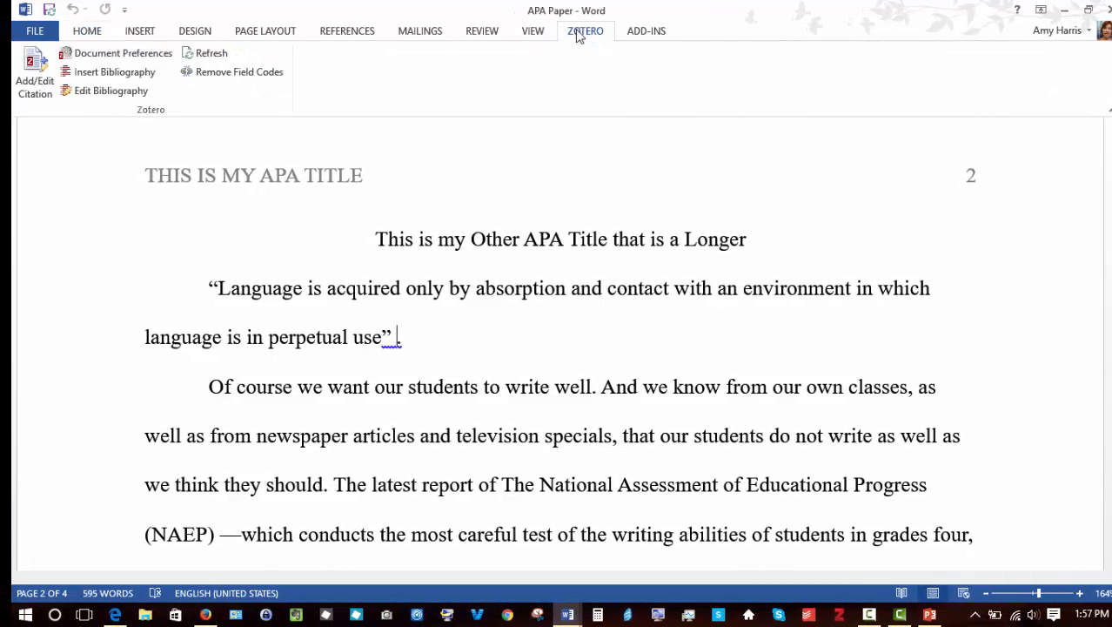
click(35, 87)
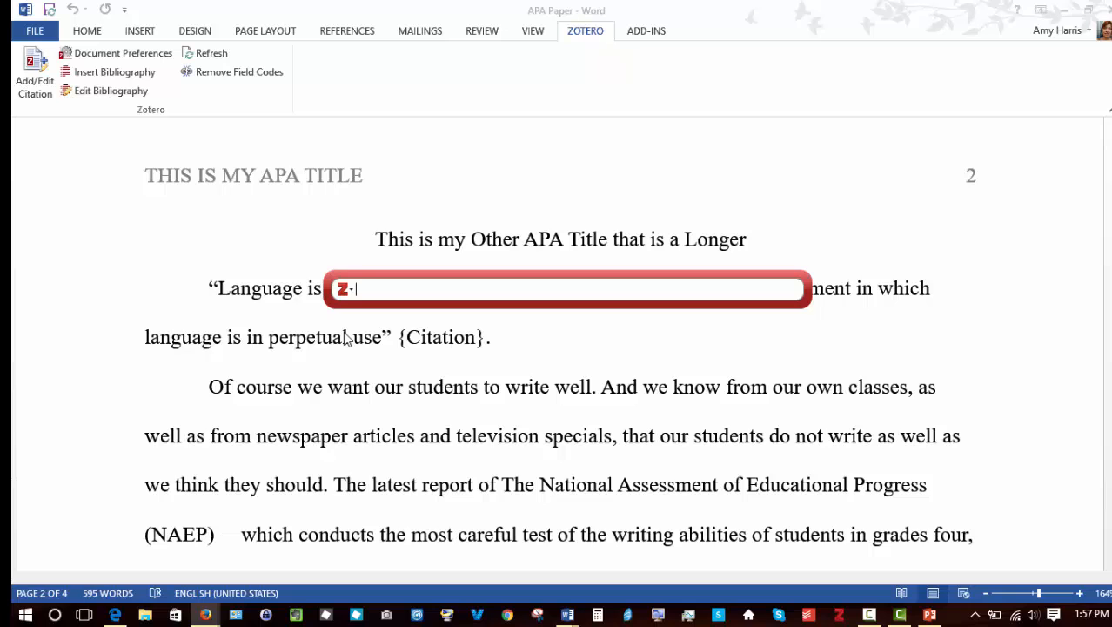
click(347, 289)
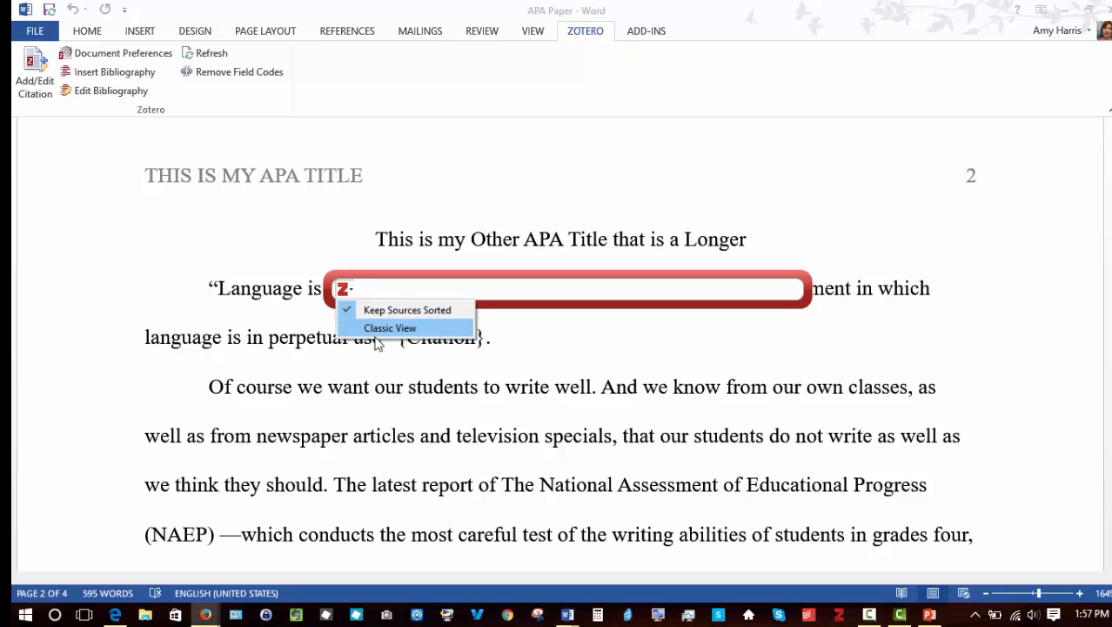
click(378, 328)
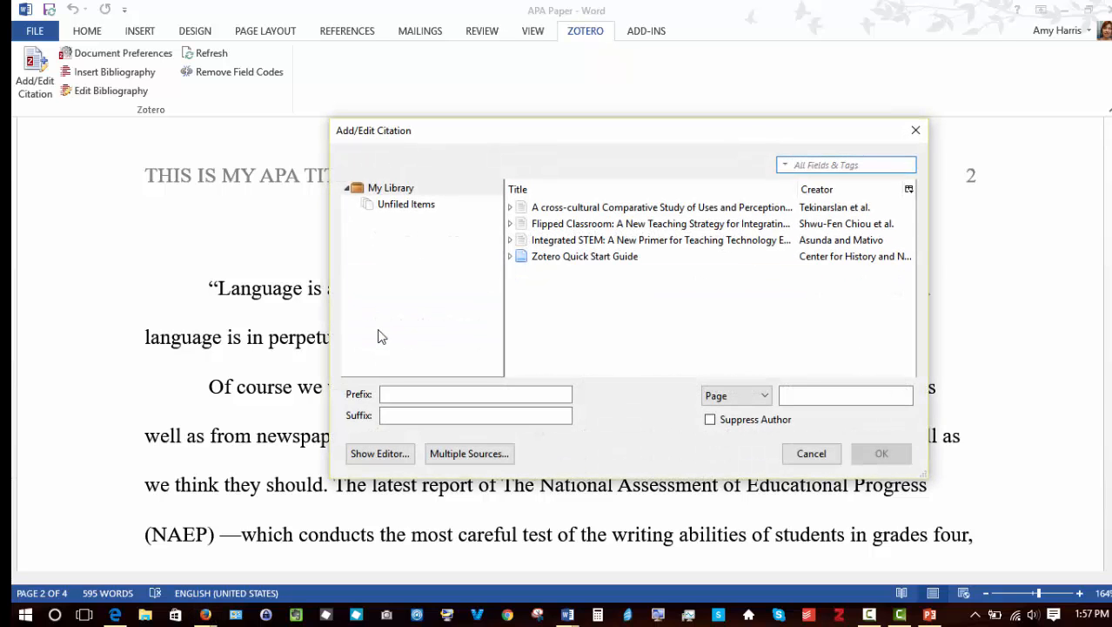
click(511, 208)
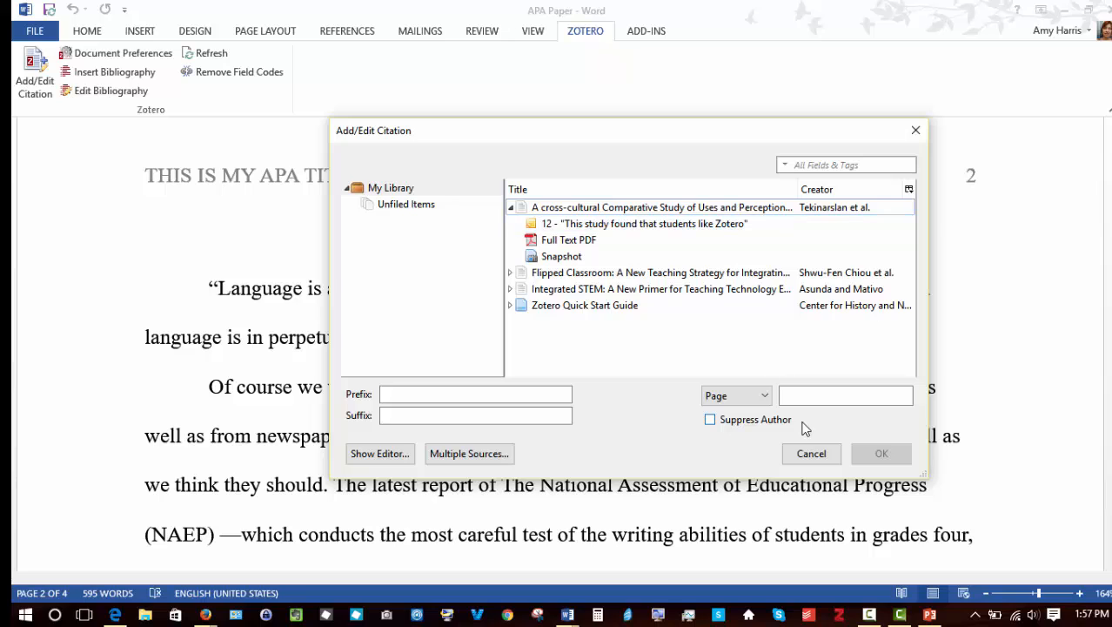
click(800, 397)
text(12)
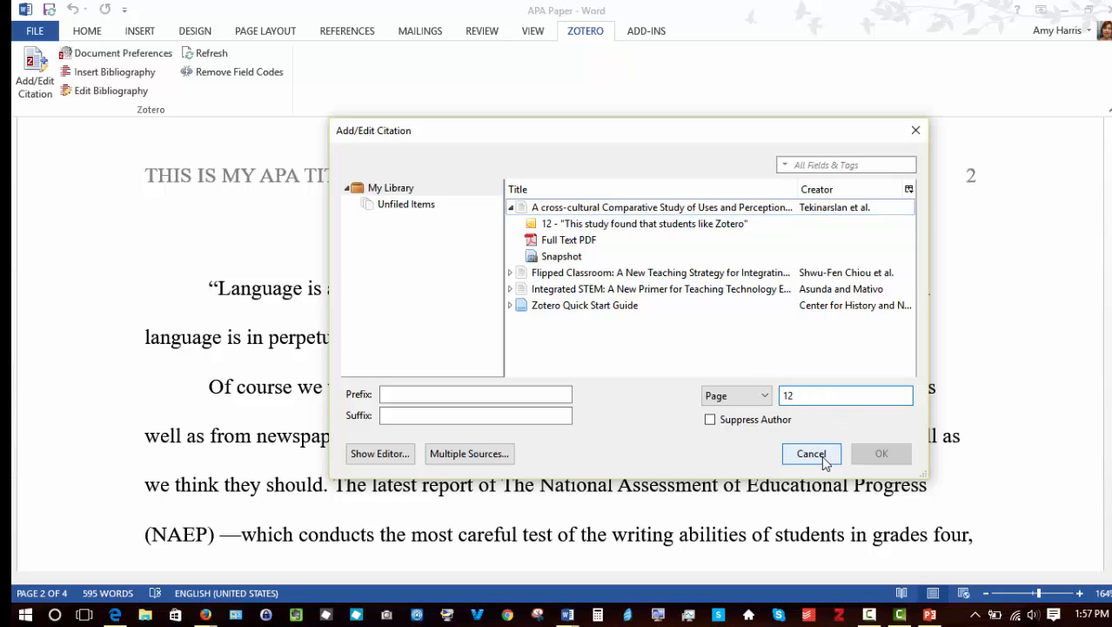
click(742, 209)
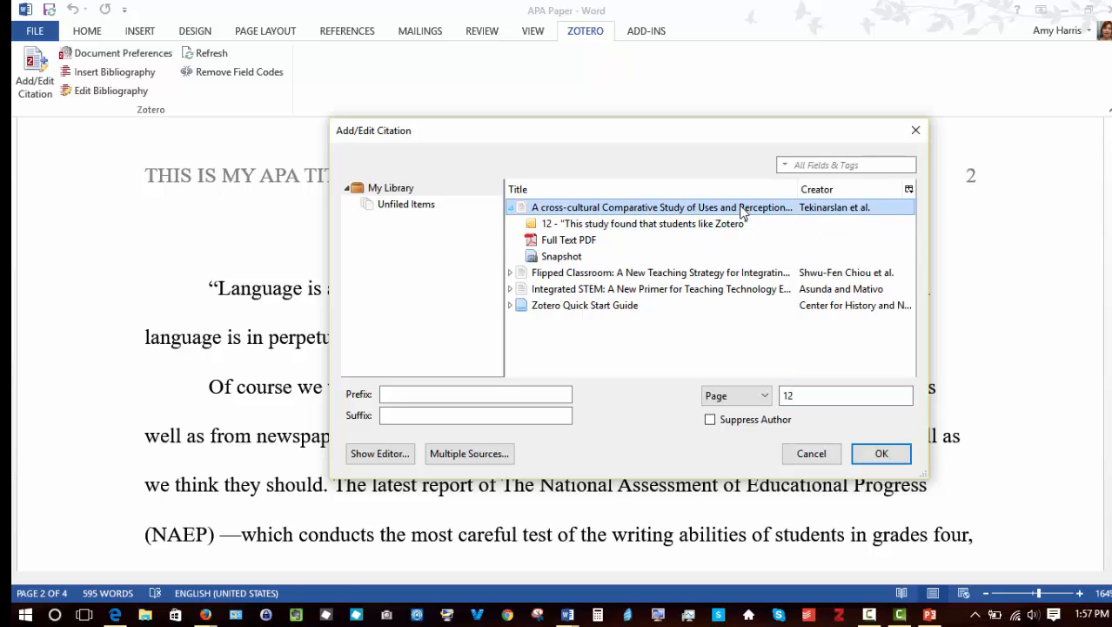
click(879, 453)
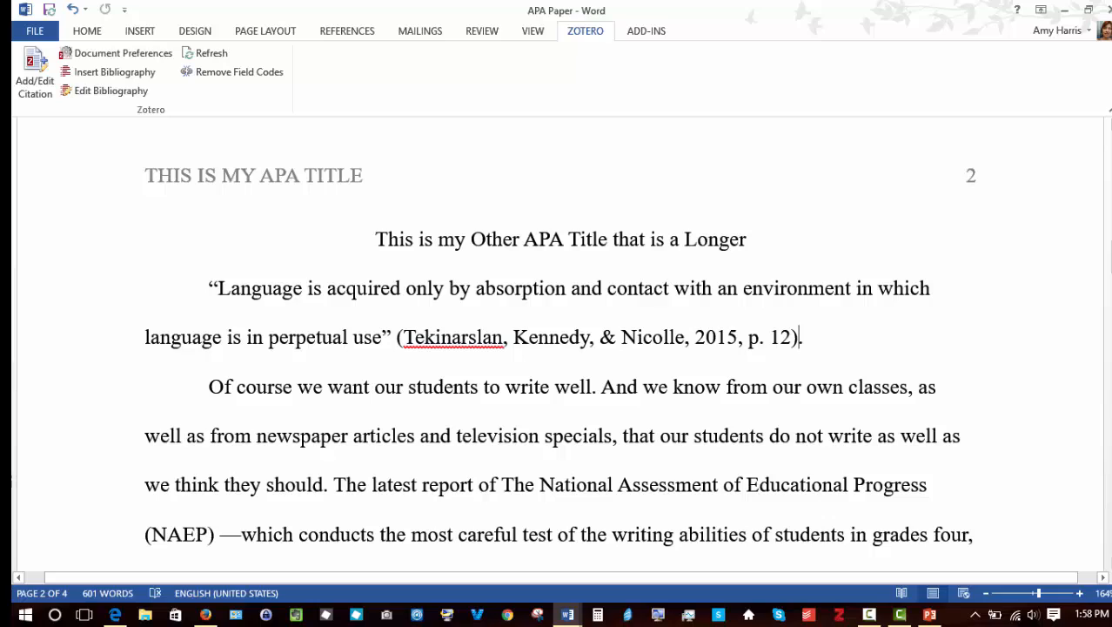
Step: Insert a multiple-source Zotero citation after 'our worst fears' listing the three library articles
drag(1109, 252, 1109, 289)
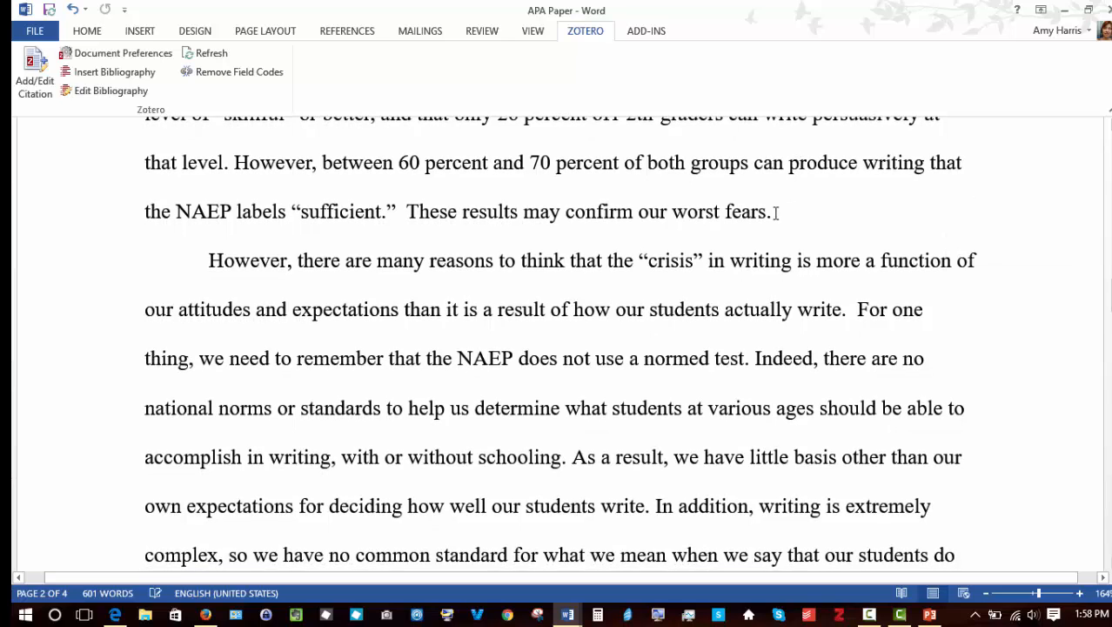
click(768, 212)
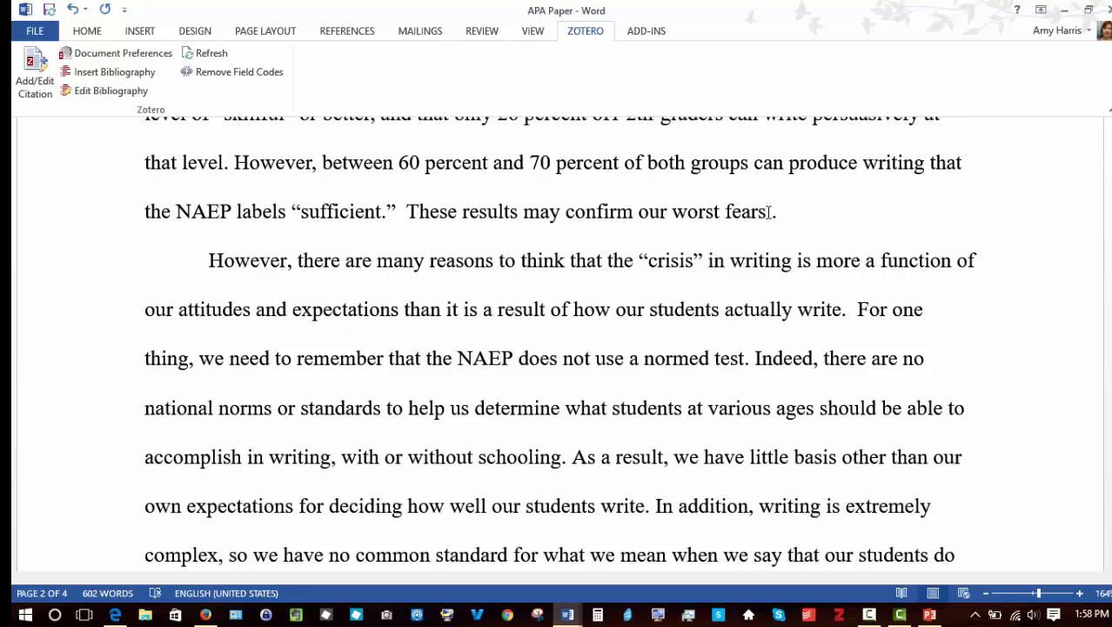
click(33, 78)
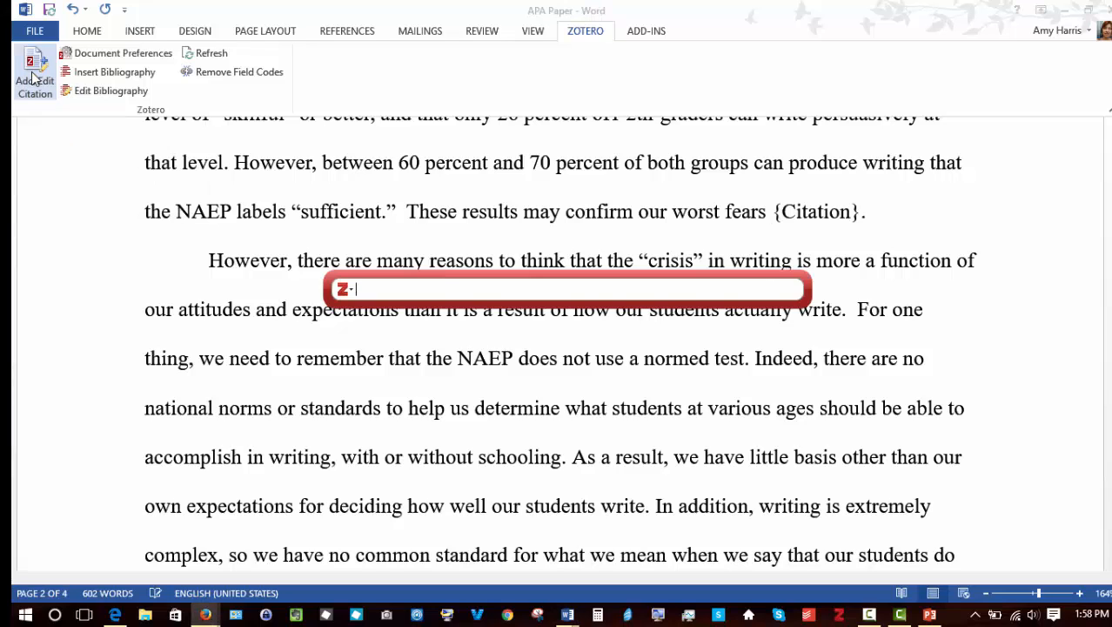
click(345, 290)
click(365, 328)
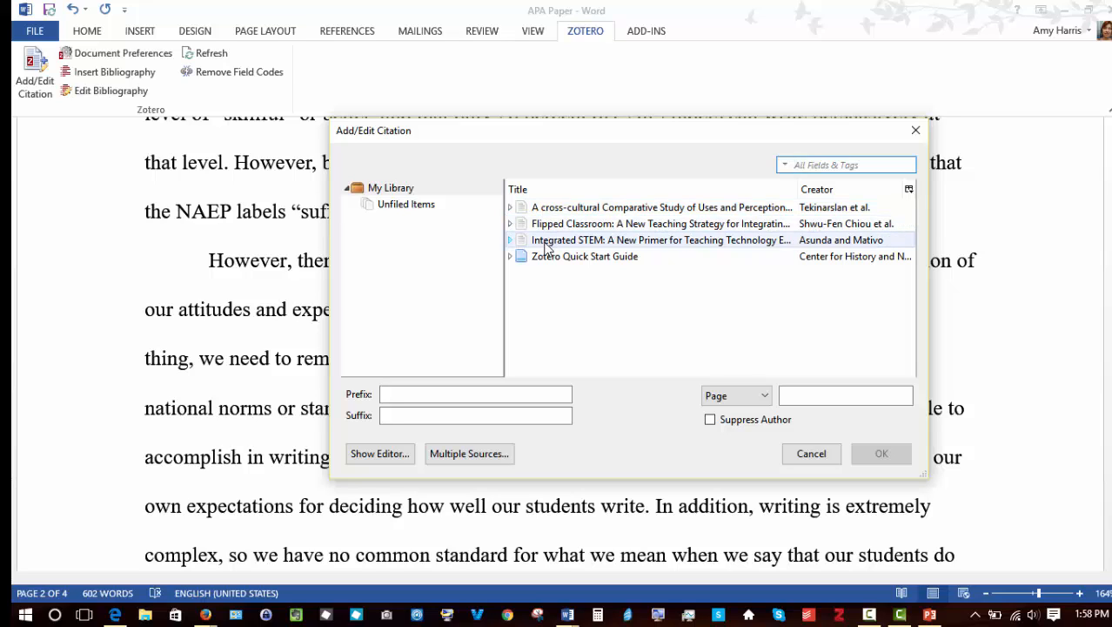
click(441, 462)
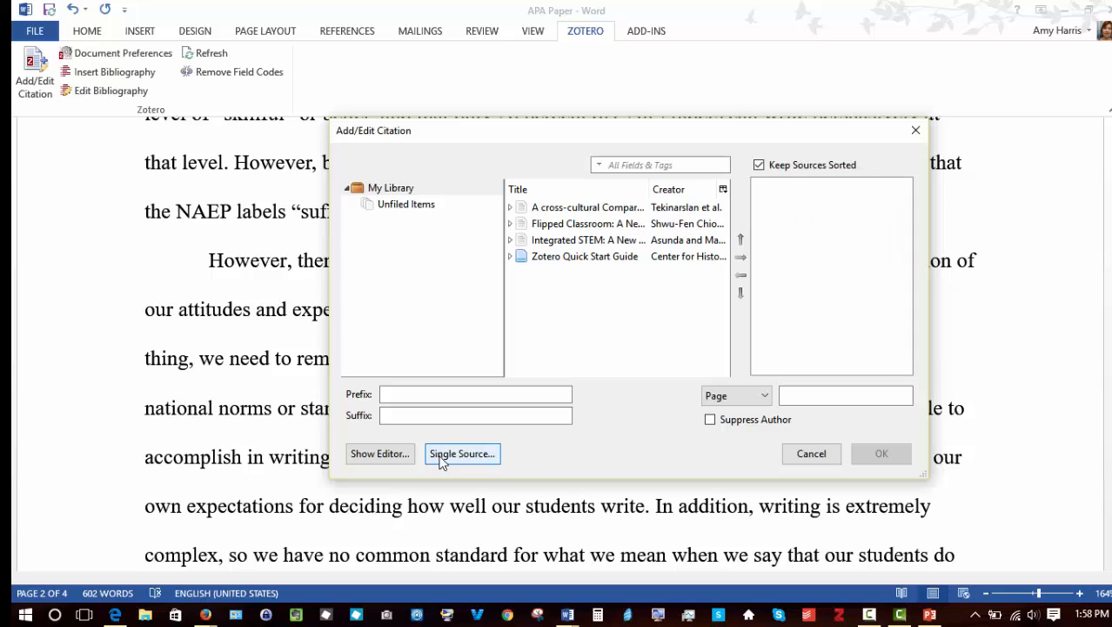
click(612, 209)
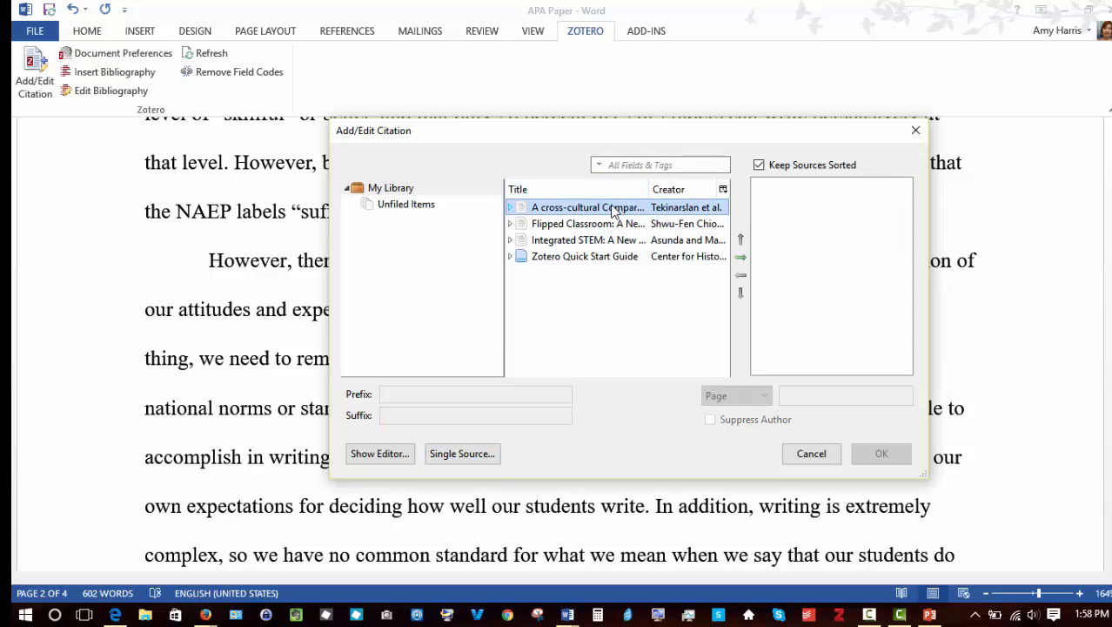
click(740, 257)
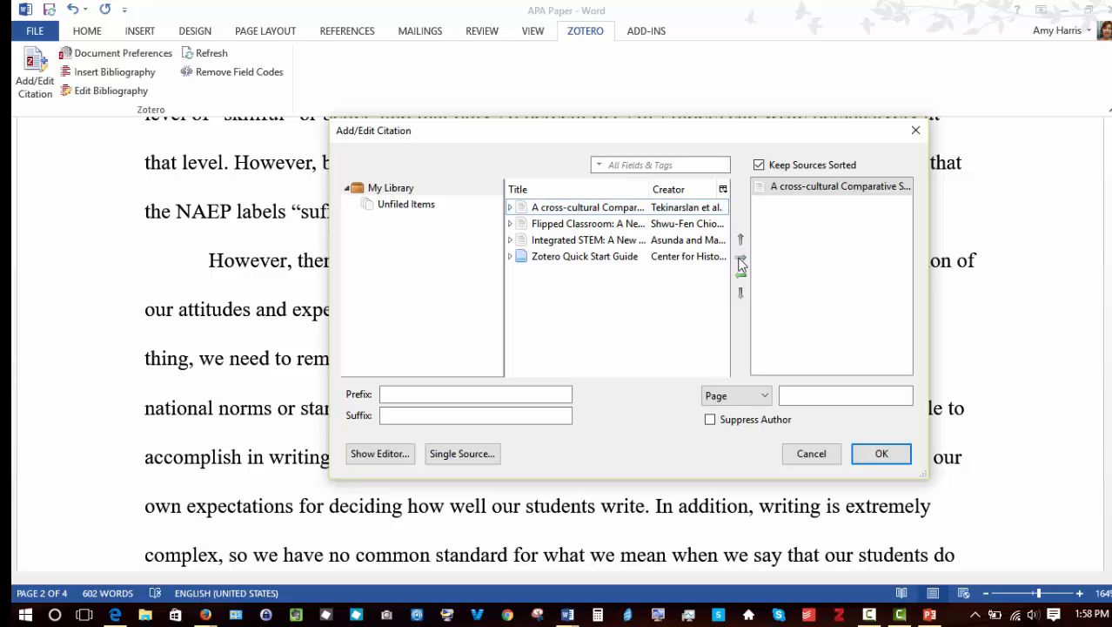
click(558, 225)
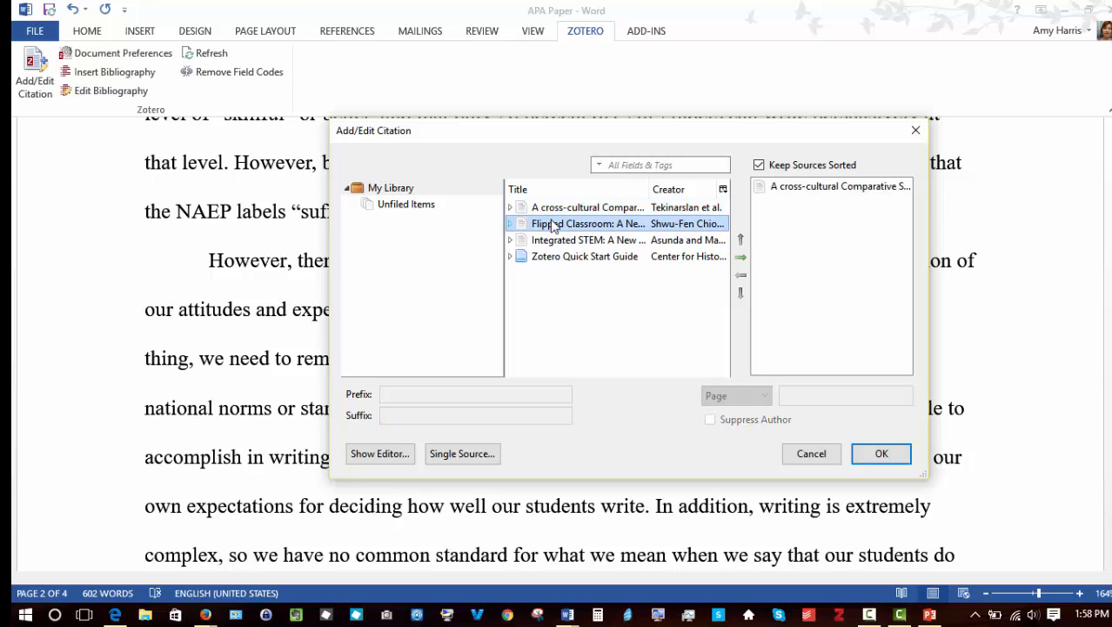
click(740, 257)
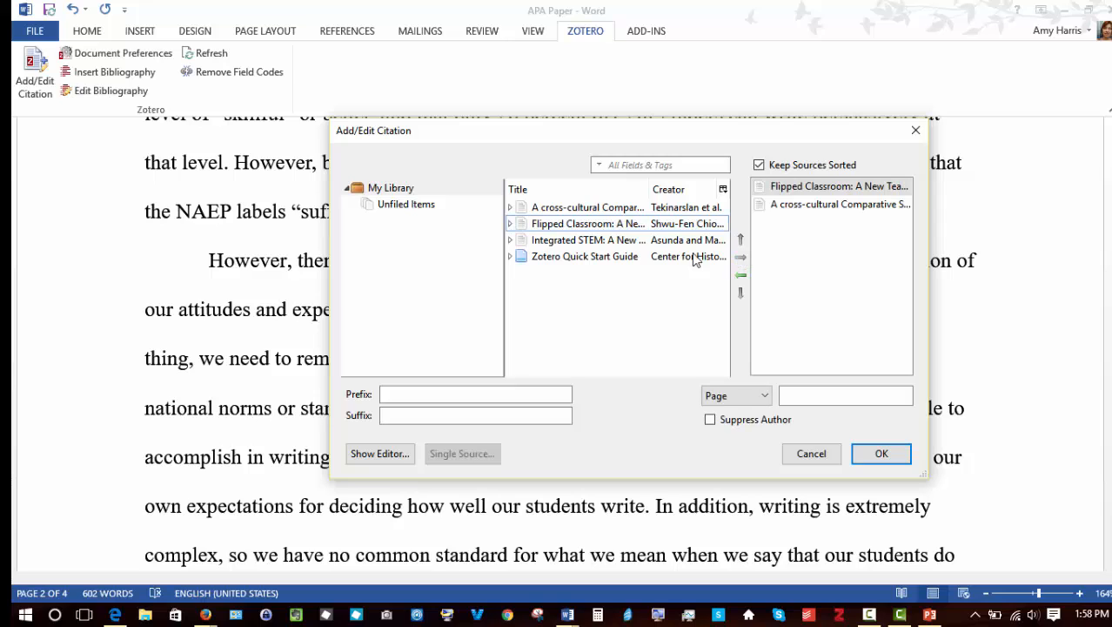
click(599, 243)
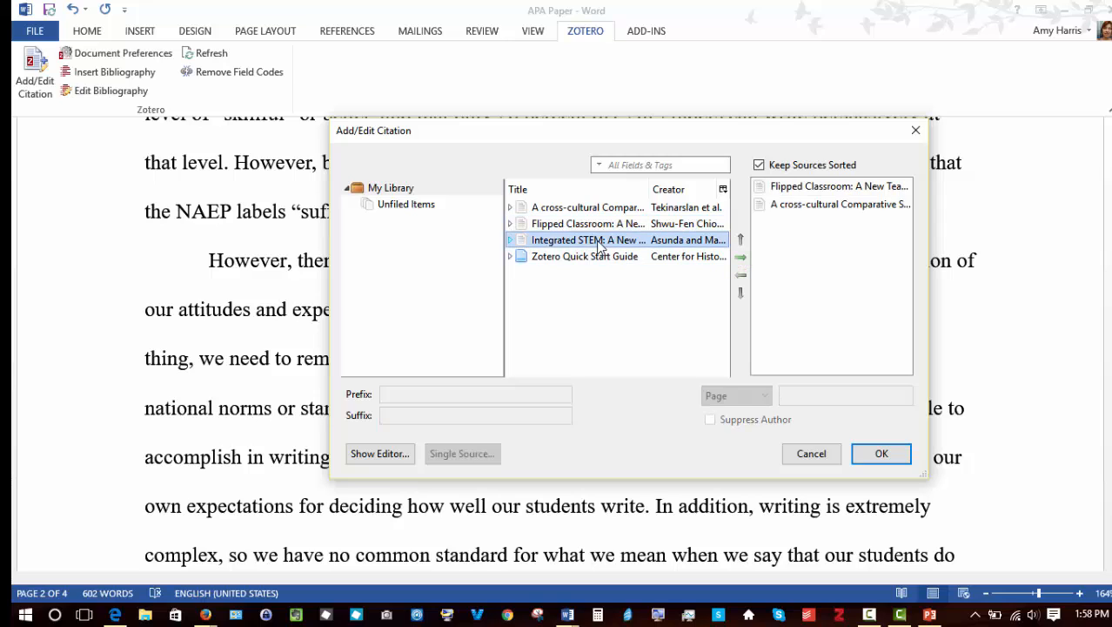
click(739, 258)
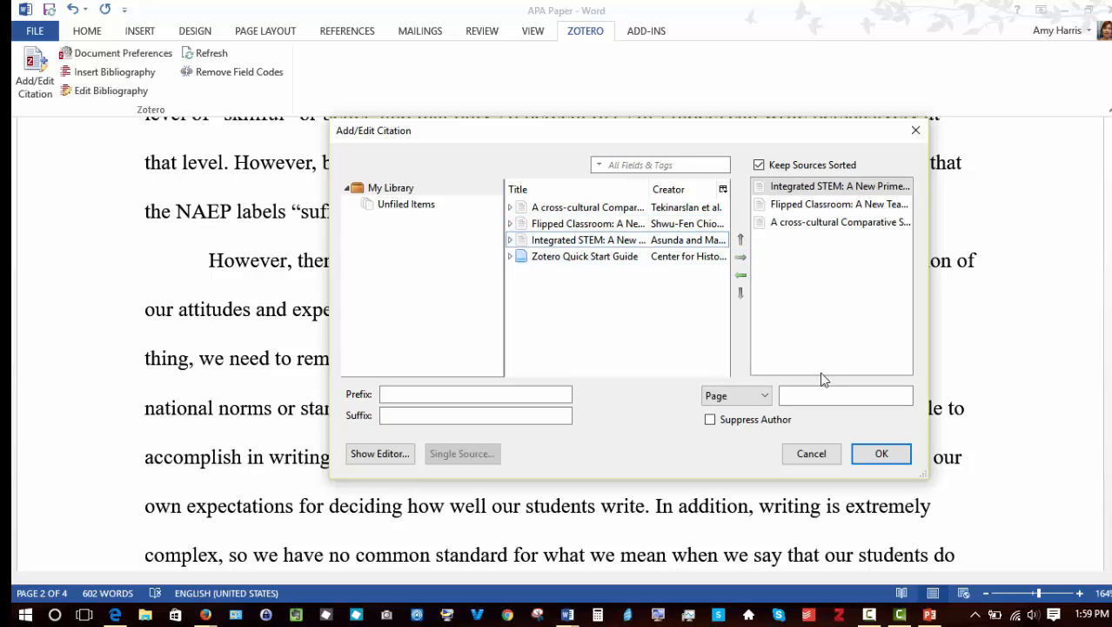
click(879, 453)
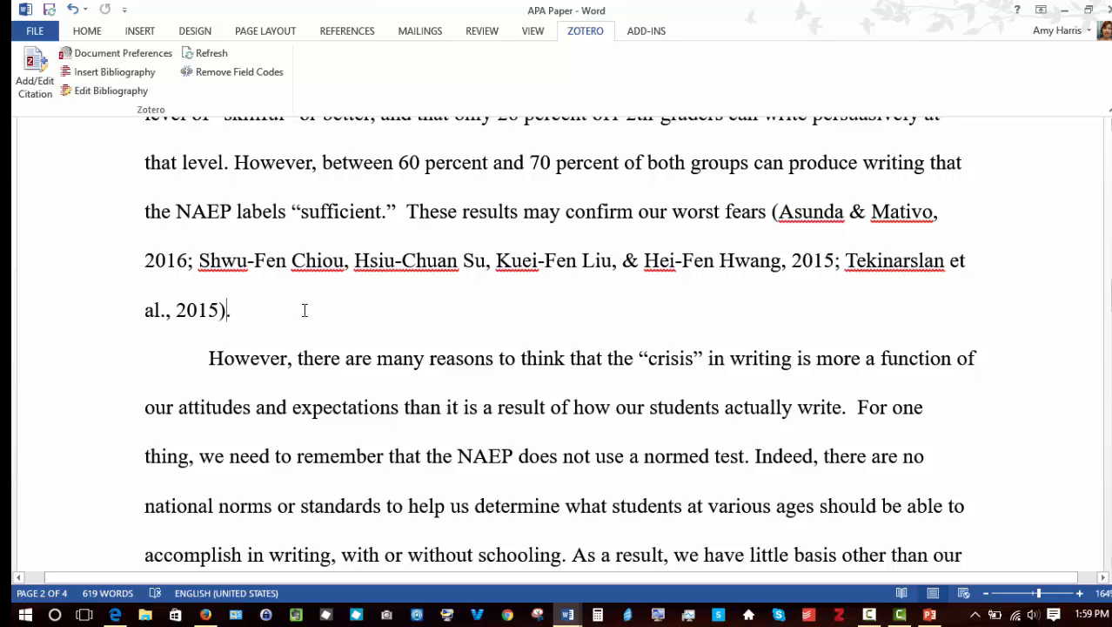
drag(1110, 294, 1110, 462)
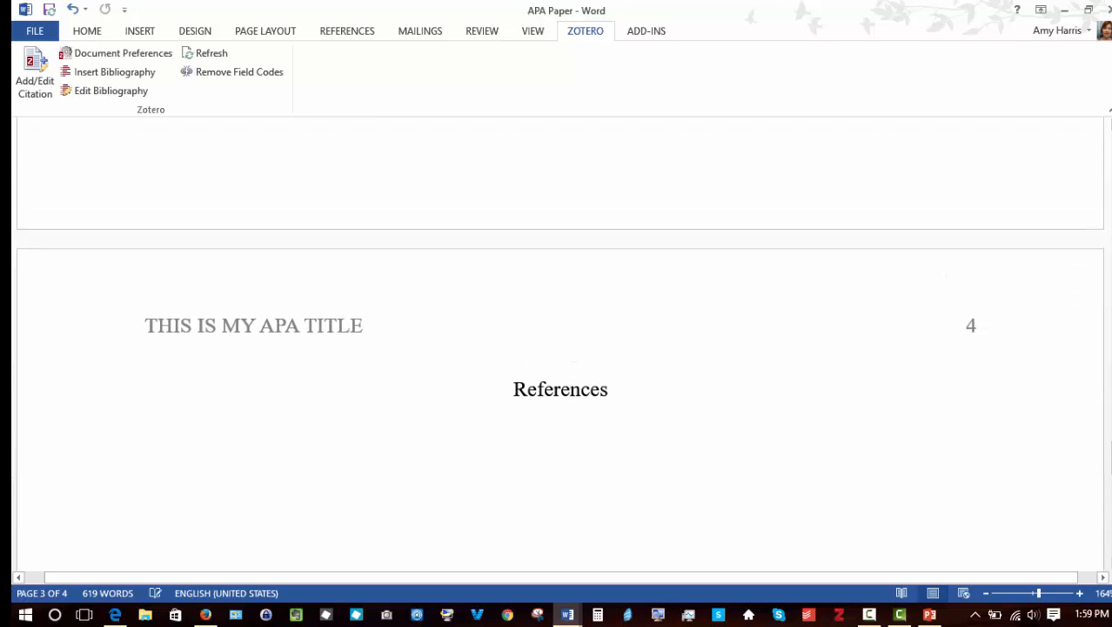
Step: Insert a Zotero bibliography below the References heading on page 4
scroll(560, 348, down, 3)
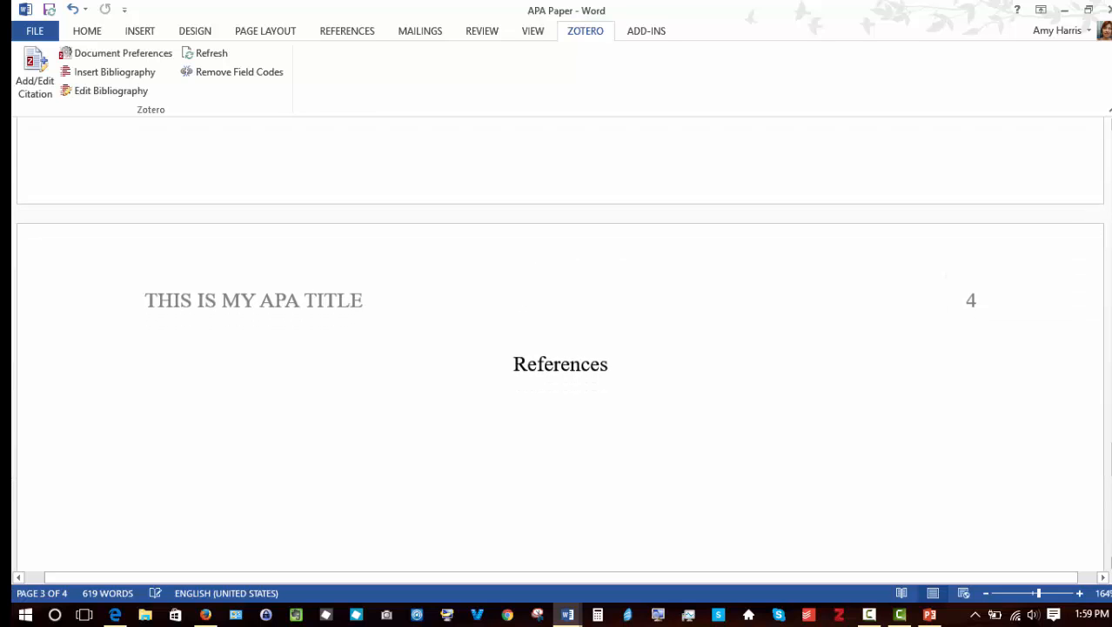
click(587, 353)
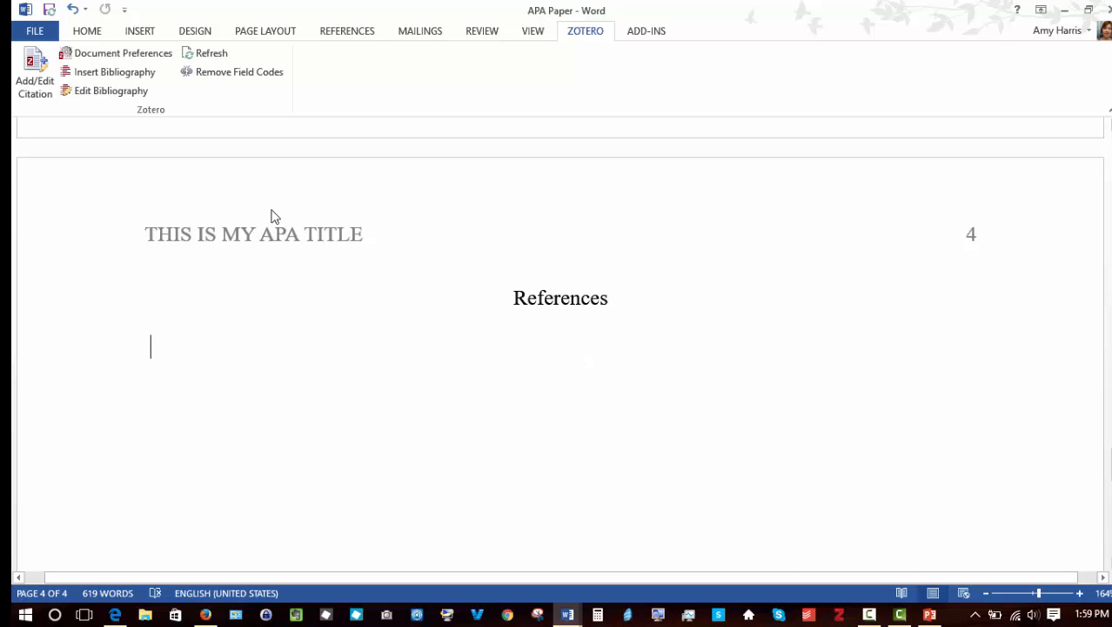
click(104, 73)
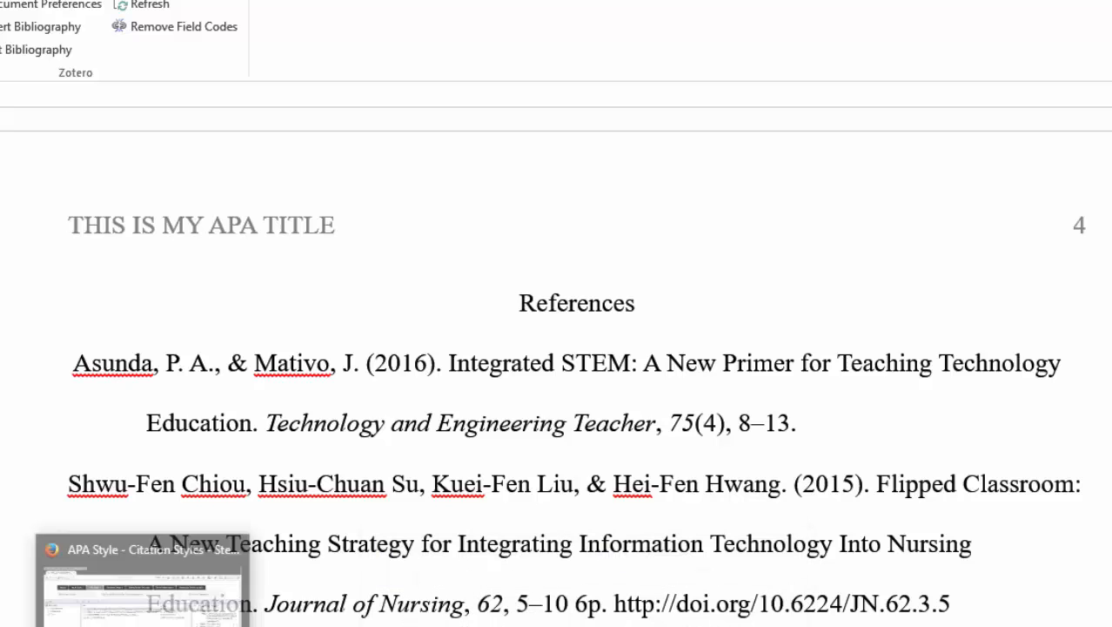
Step: Switch to Zotero in Firefox, open the Integrated STEM article's title, and lowercase 'New' and 'Primer'
click(142, 626)
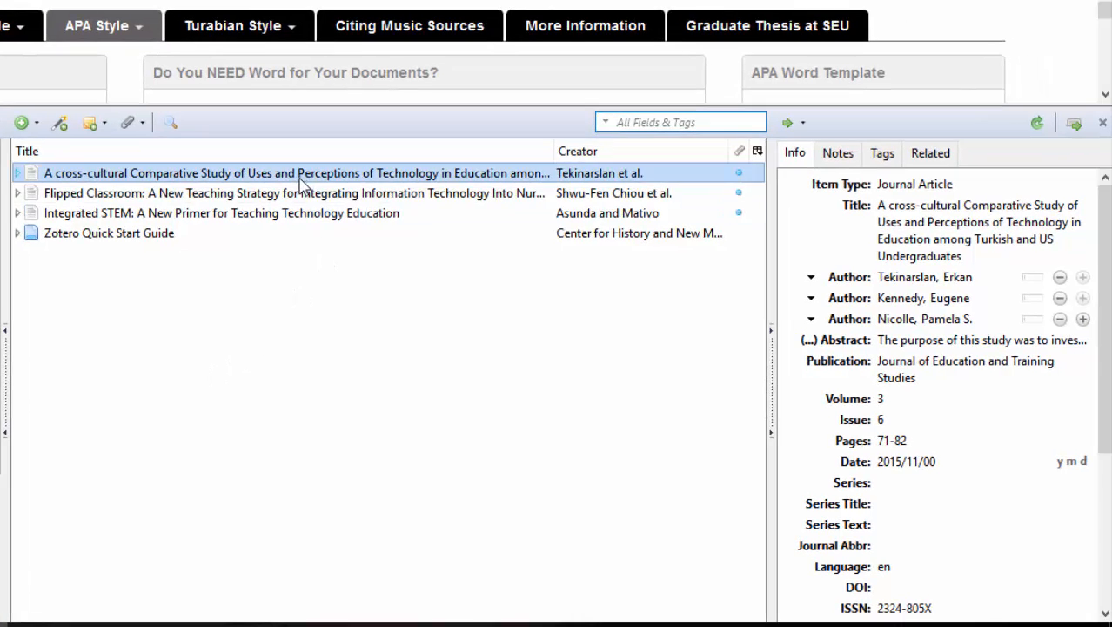
click(296, 214)
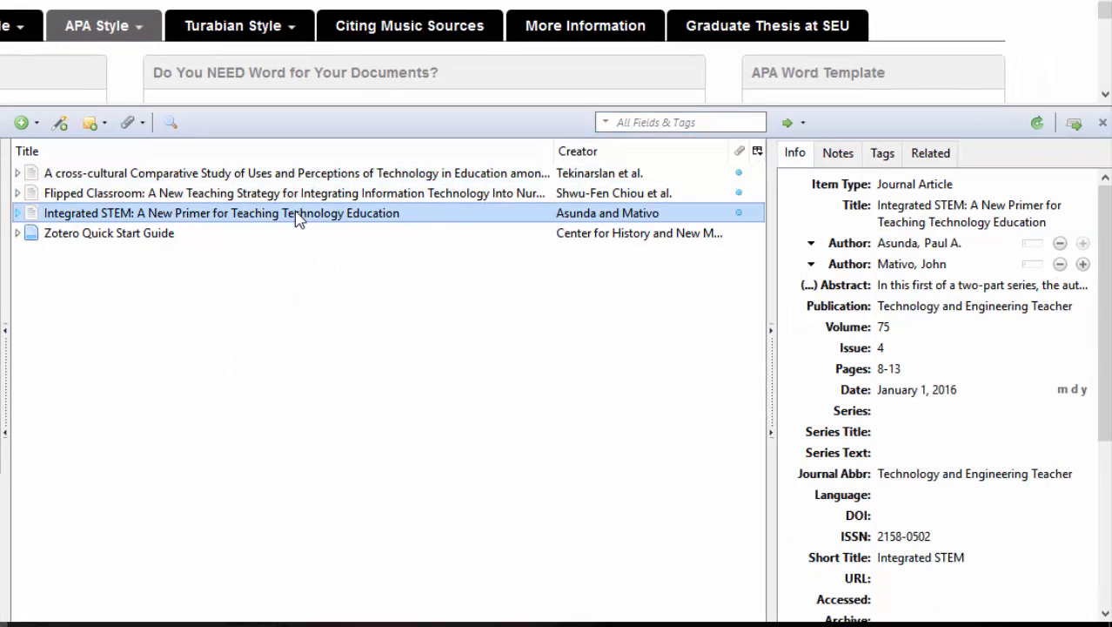
click(809, 159)
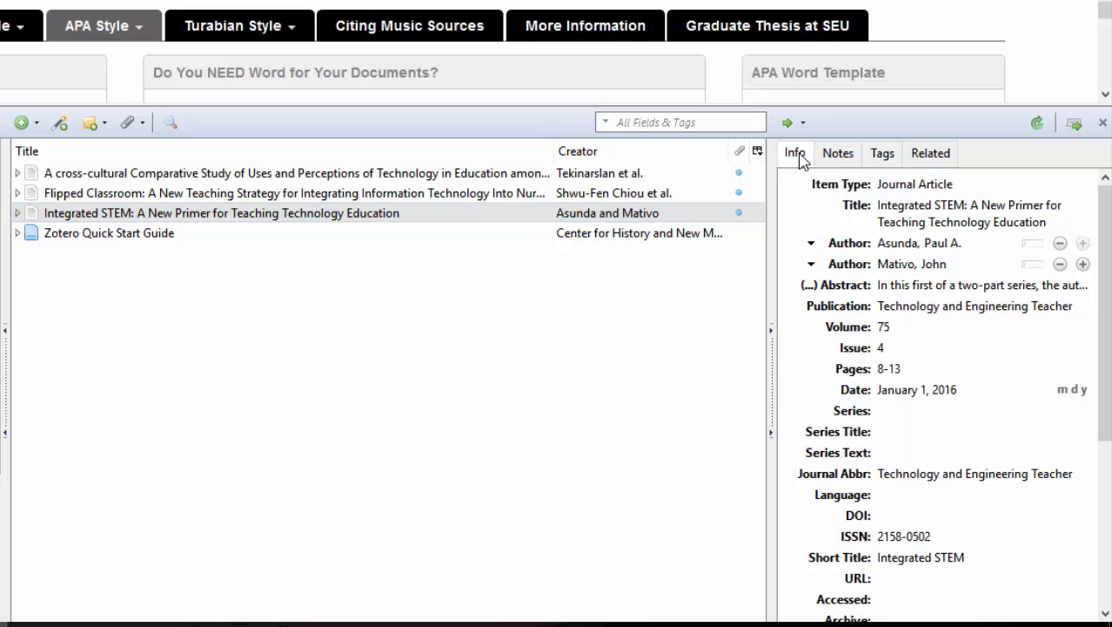
click(938, 221)
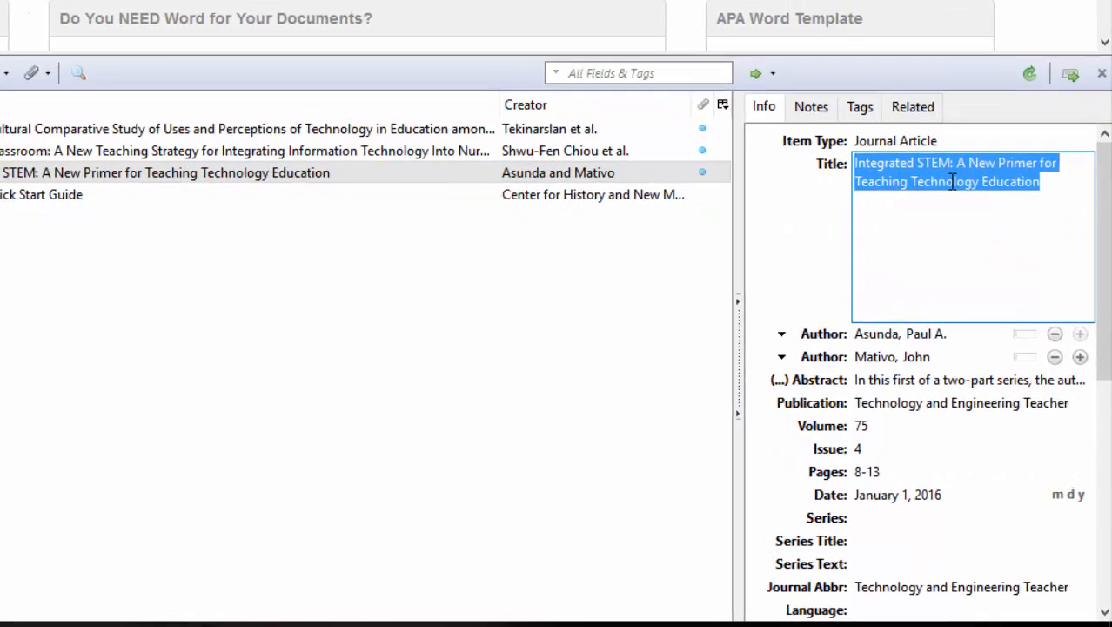
click(973, 163)
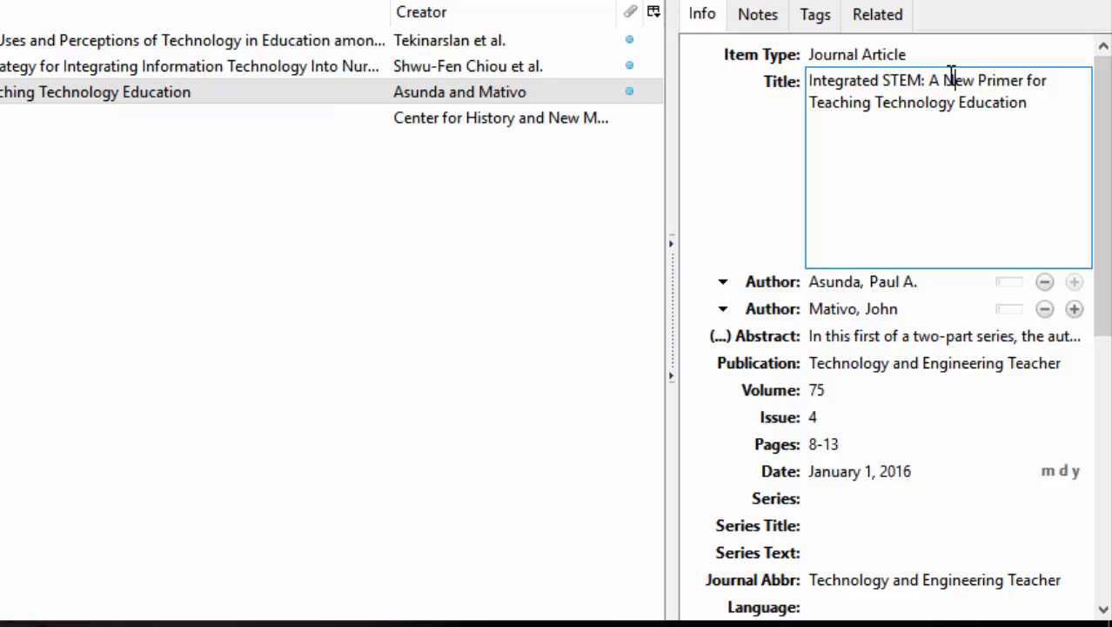
key(Delete)
text(n)
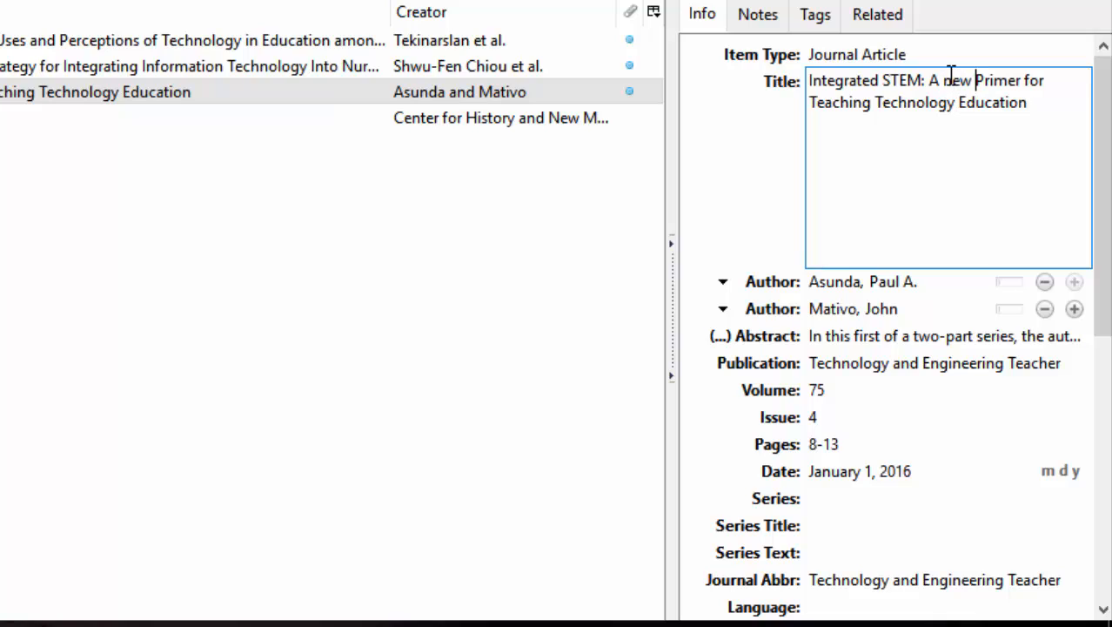
key(Delete)
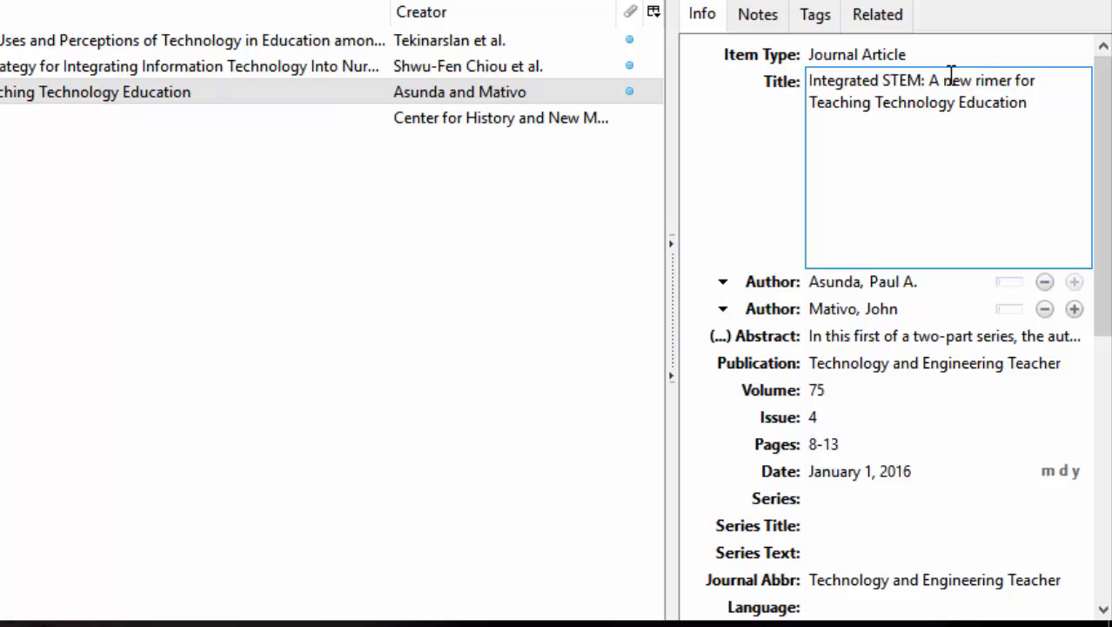
text(p)
key(Down)
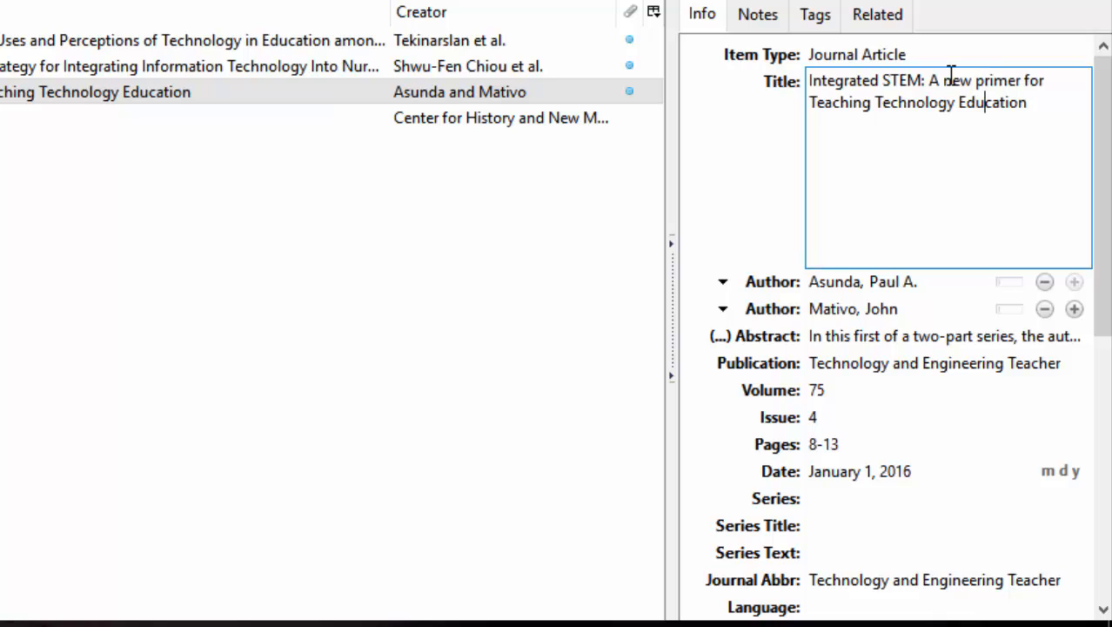
Step: Lowercase 'Teaching', 'Technology' and 'Education' in that title so it reads in sentence case, and save it
key(Left)
key(Left)
key(Left)
key(Left)
key(Left)
key(Left)
key(Left)
key(Left)
key(Left)
key(Left)
key(Left)
key(Left)
key(Left)
key(Left)
key(Left)
key(Left)
key(Left)
key(Left)
key(Left)
key(Left)
key(Left)
key(Left)
key(Delete)
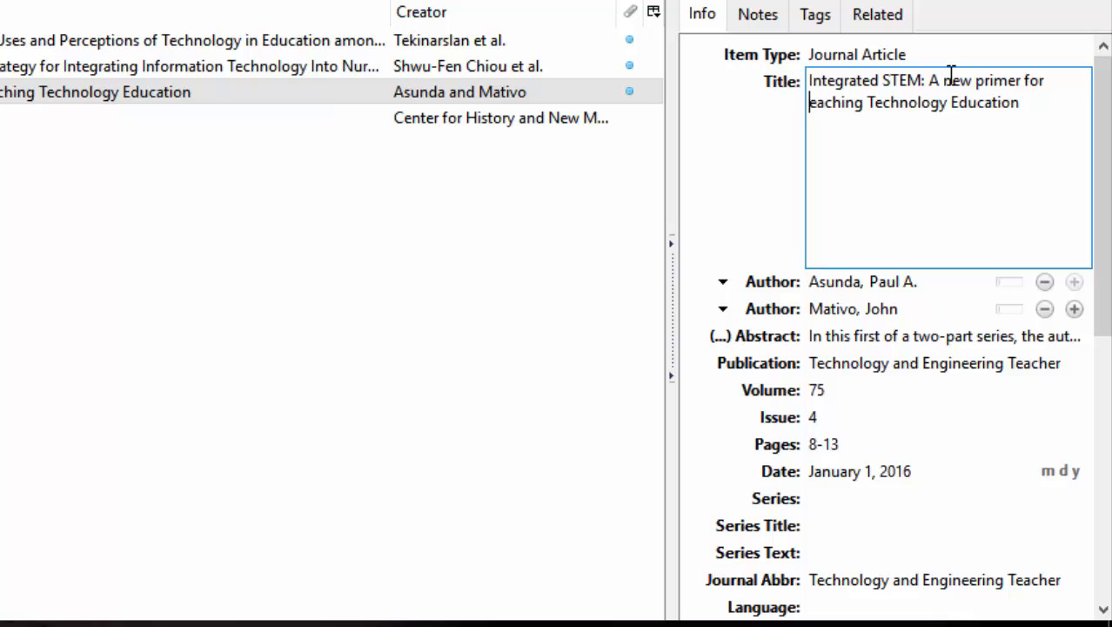
text(t)
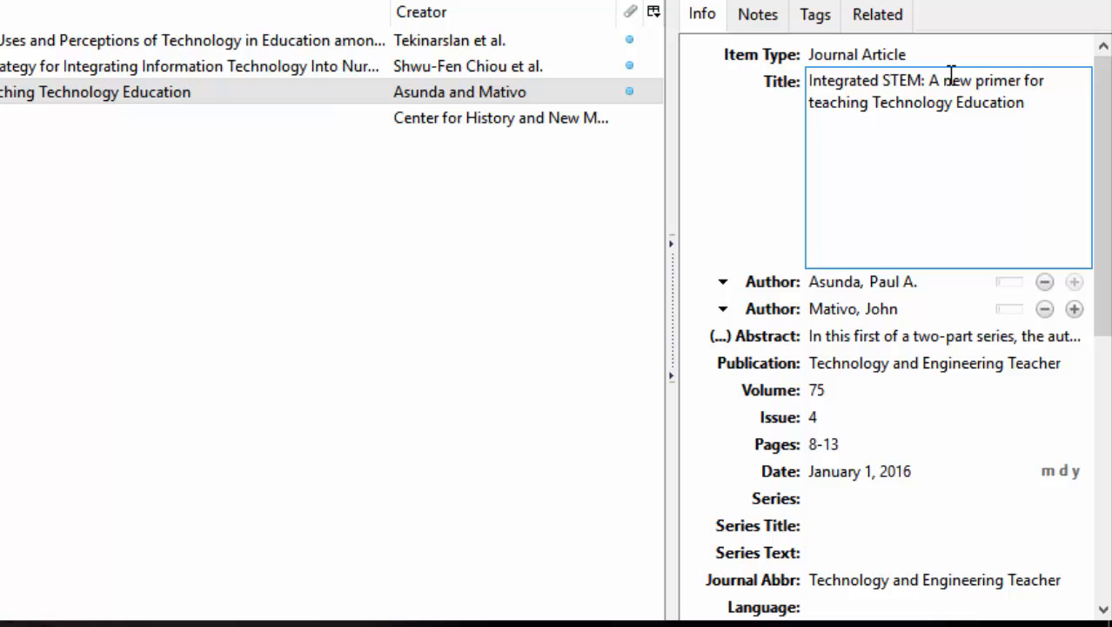
key(Right)
key(Right)
key(Right)
key(Right)
key(Right)
key(Right)
key(Right)
key(Right)
key(Delete)
text(t)
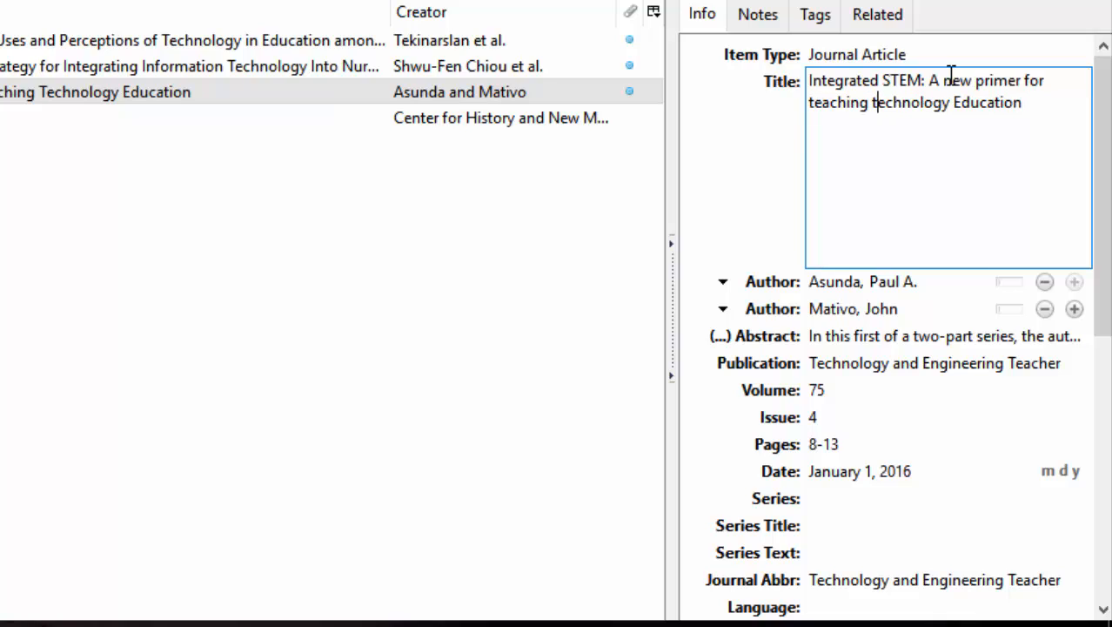
key(Right)
key(Right)
key(Right)
key(Right)
key(Right)
key(Right)
key(Right)
key(Right)
key(Right)
key(Right)
key(Right)
key(BackSpace)
text(e)
click(736, 208)
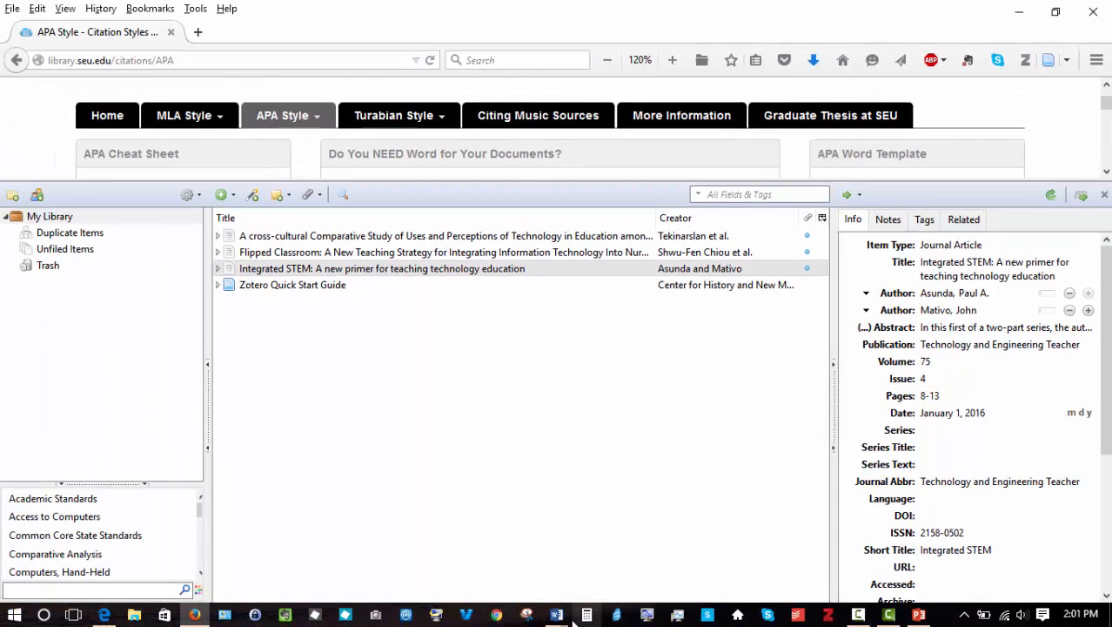
Step: Return to the APA Paper document in Word and refresh the Zotero citations and bibliography
click(557, 615)
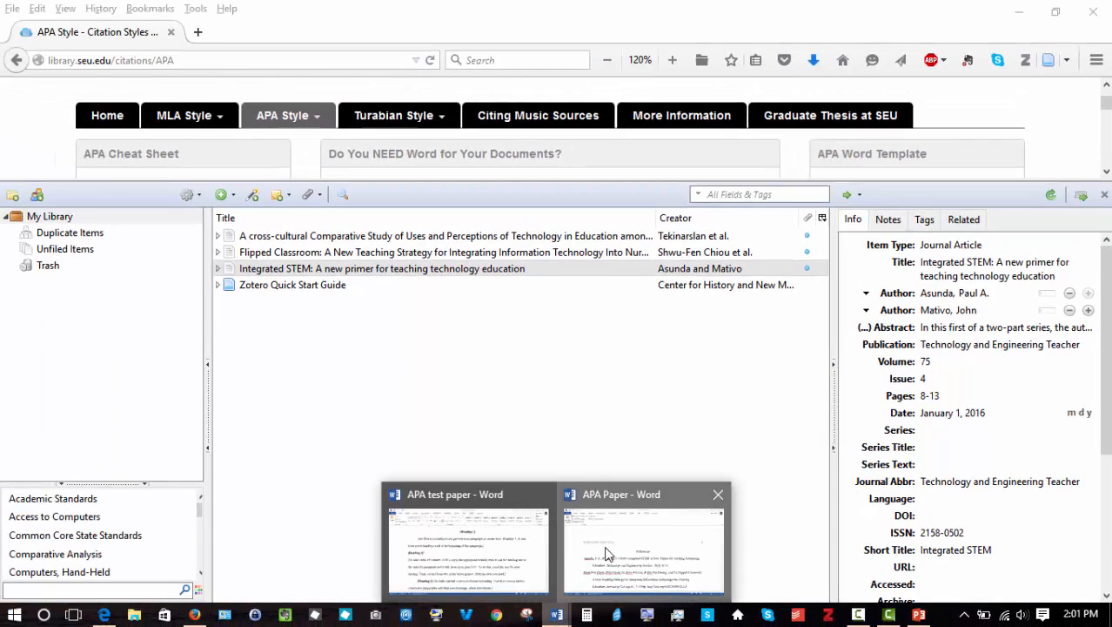
click(590, 561)
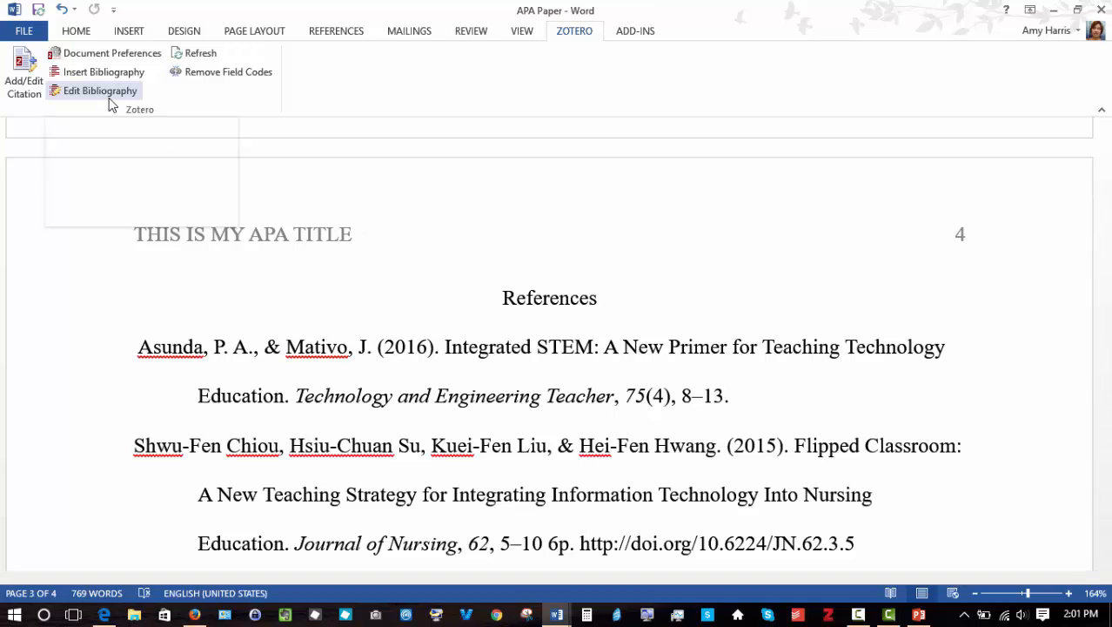
click(213, 59)
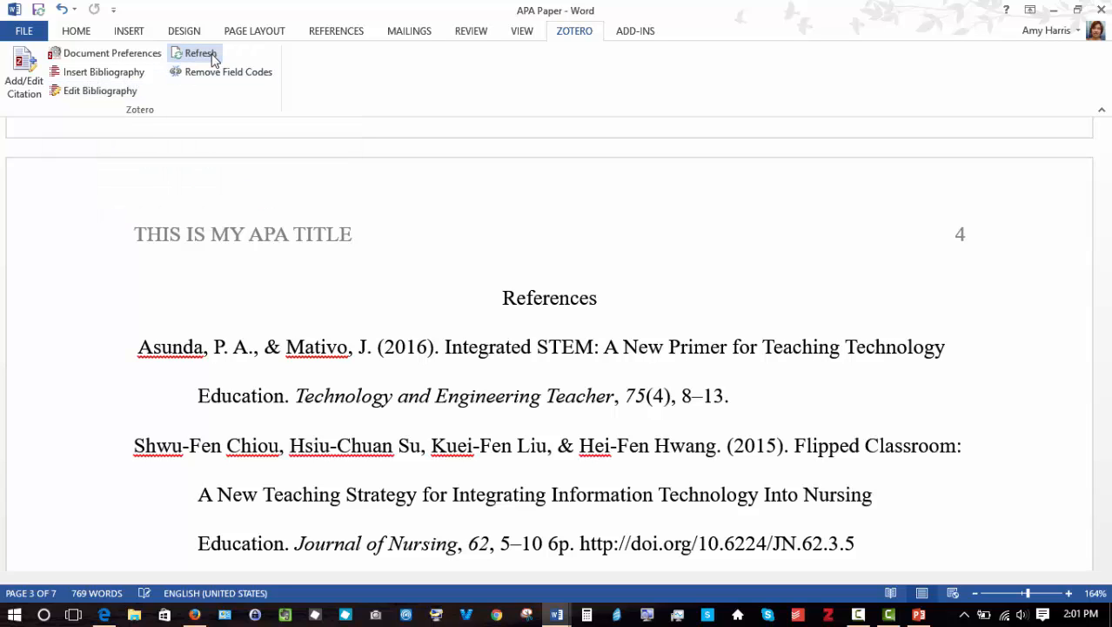